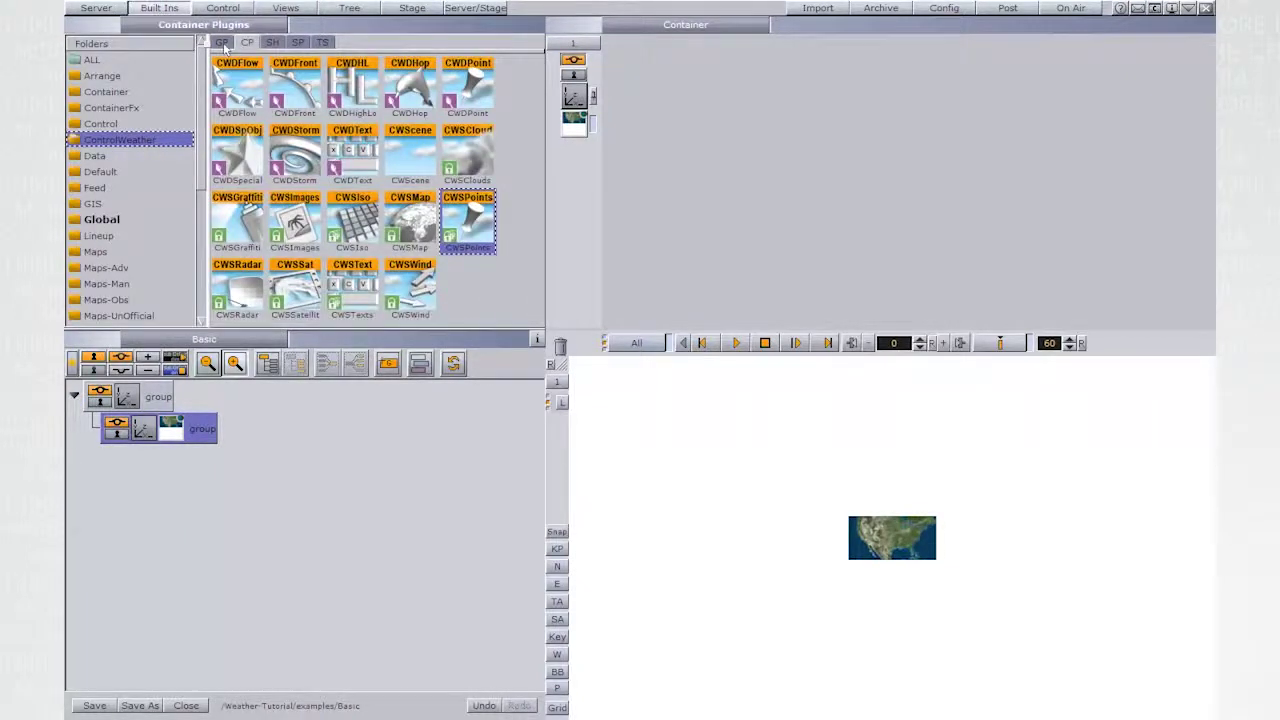
Add the GeoImage geometry plugin to the child group that holds the map texture and open its settings.
left_click(221, 42)
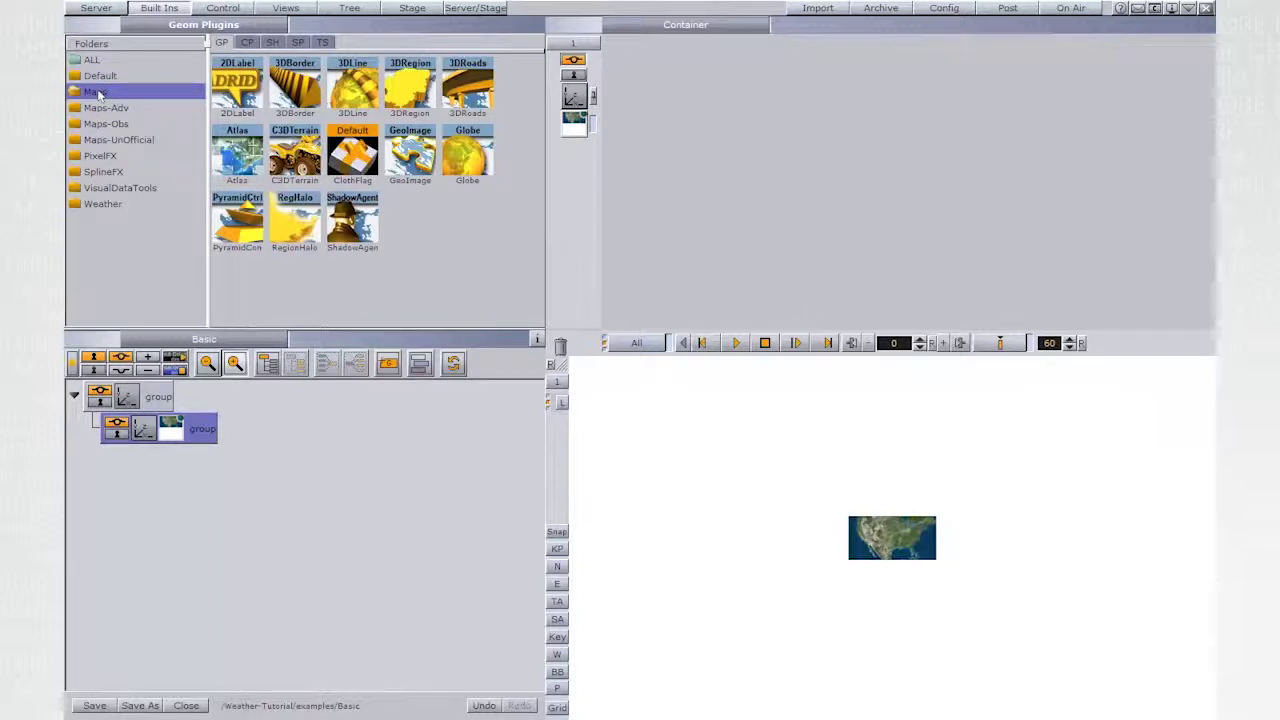
left_click_drag(400, 150, 200, 430)
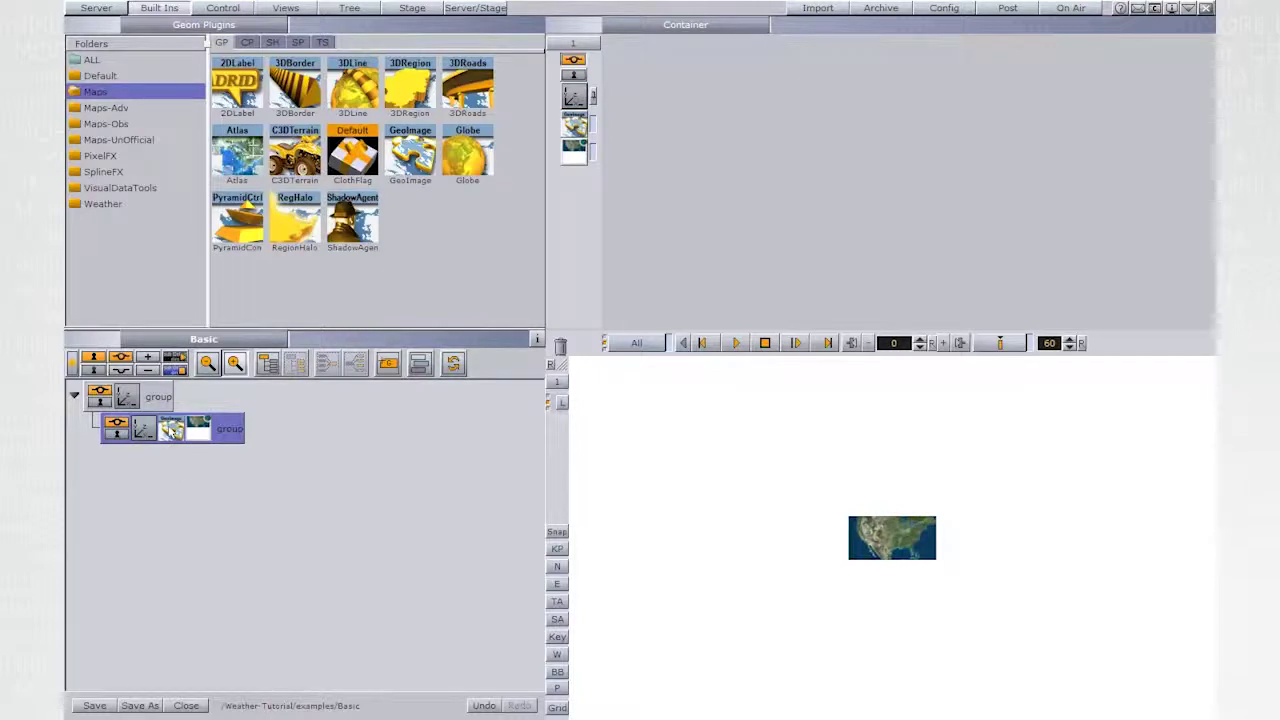
left_click(172, 430)
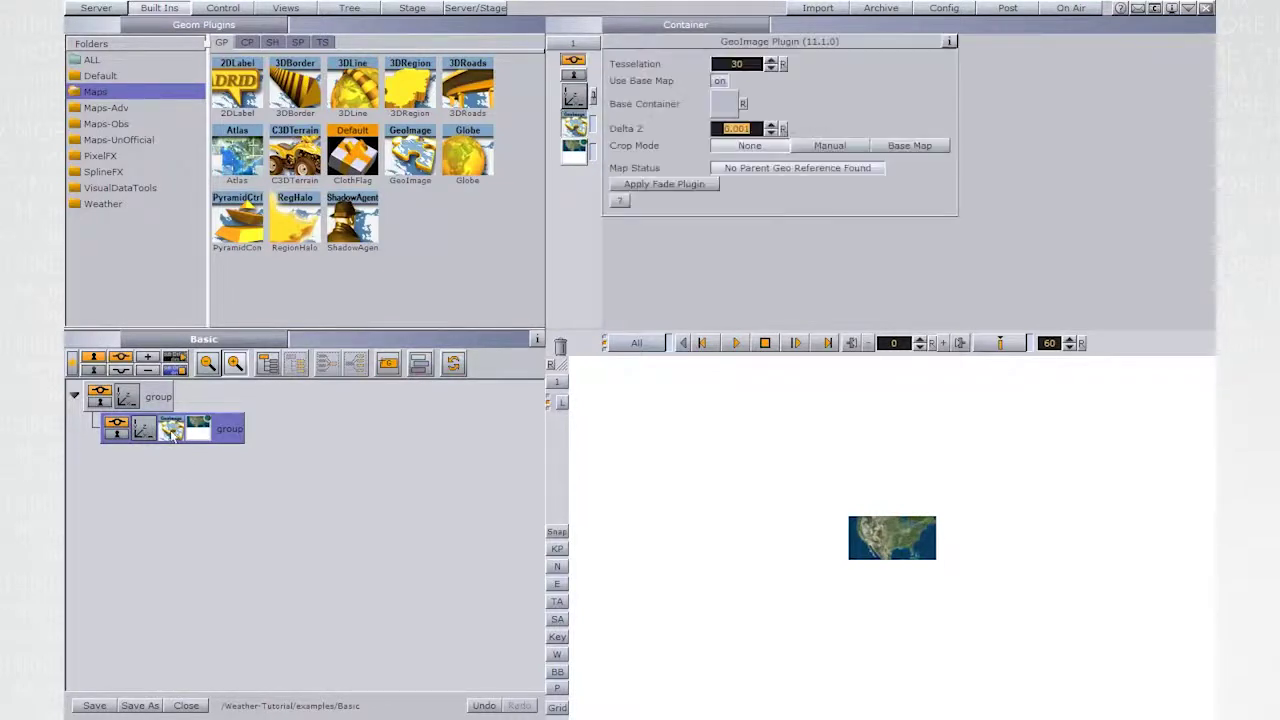
Turn off Use Base Map in the GeoImage settings and set the Map Size to 500.
left_click(143, 430)
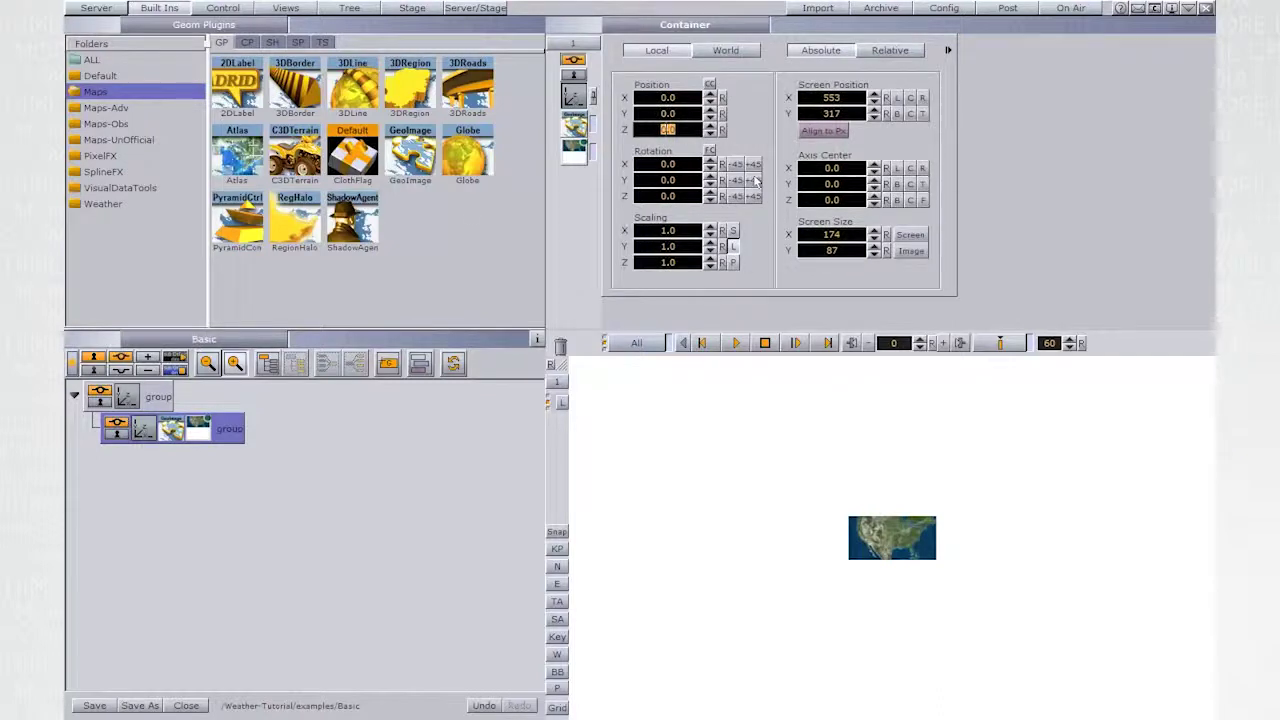
left_click(578, 124)
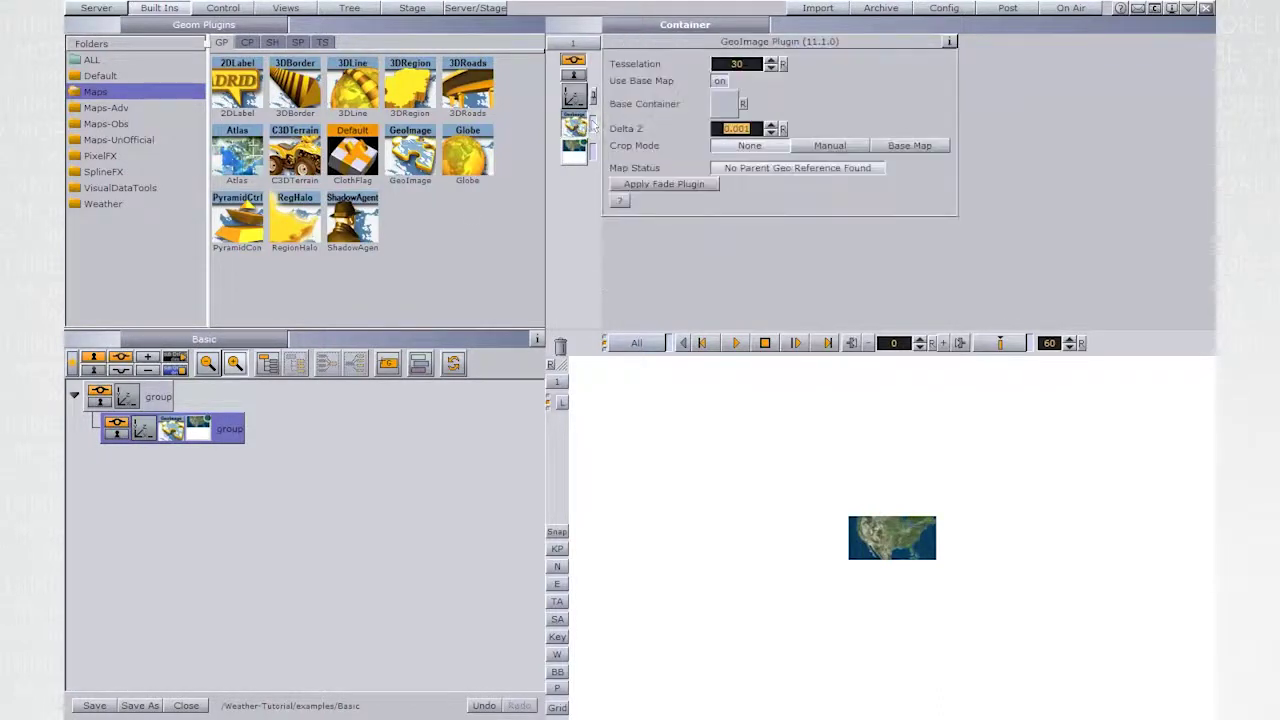
left_click(720, 82)
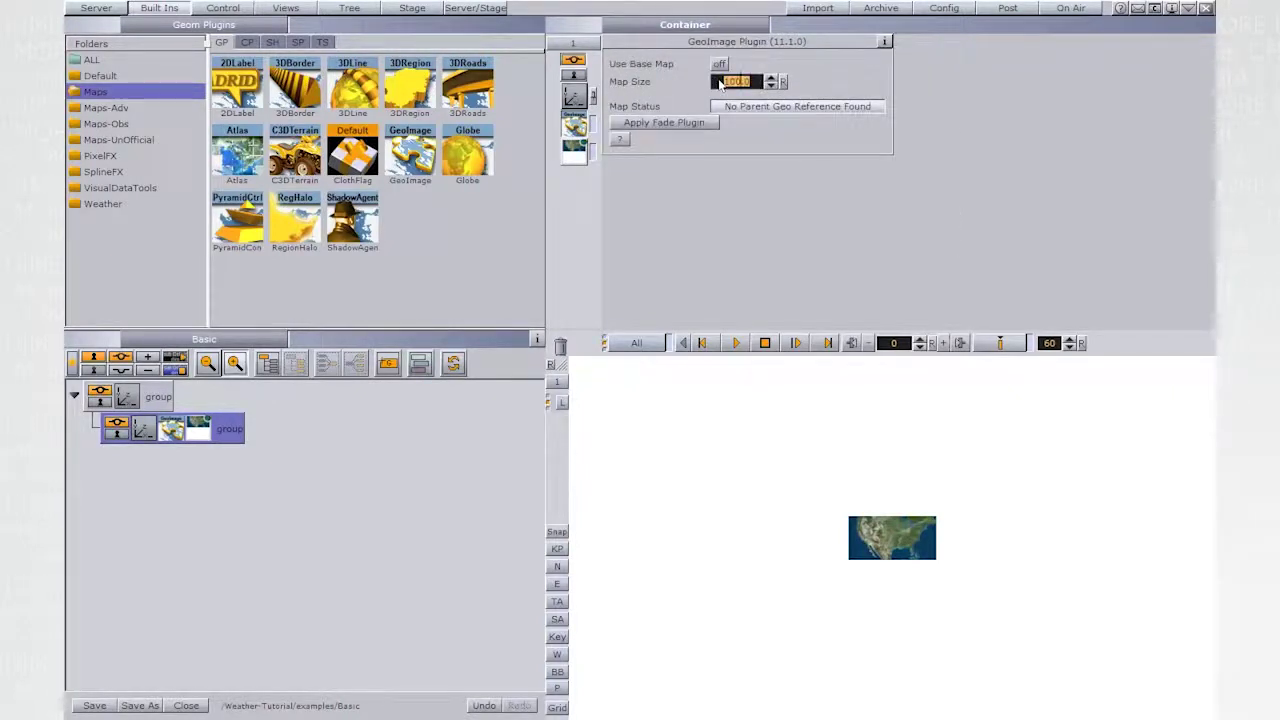
type("500")
key("Return")
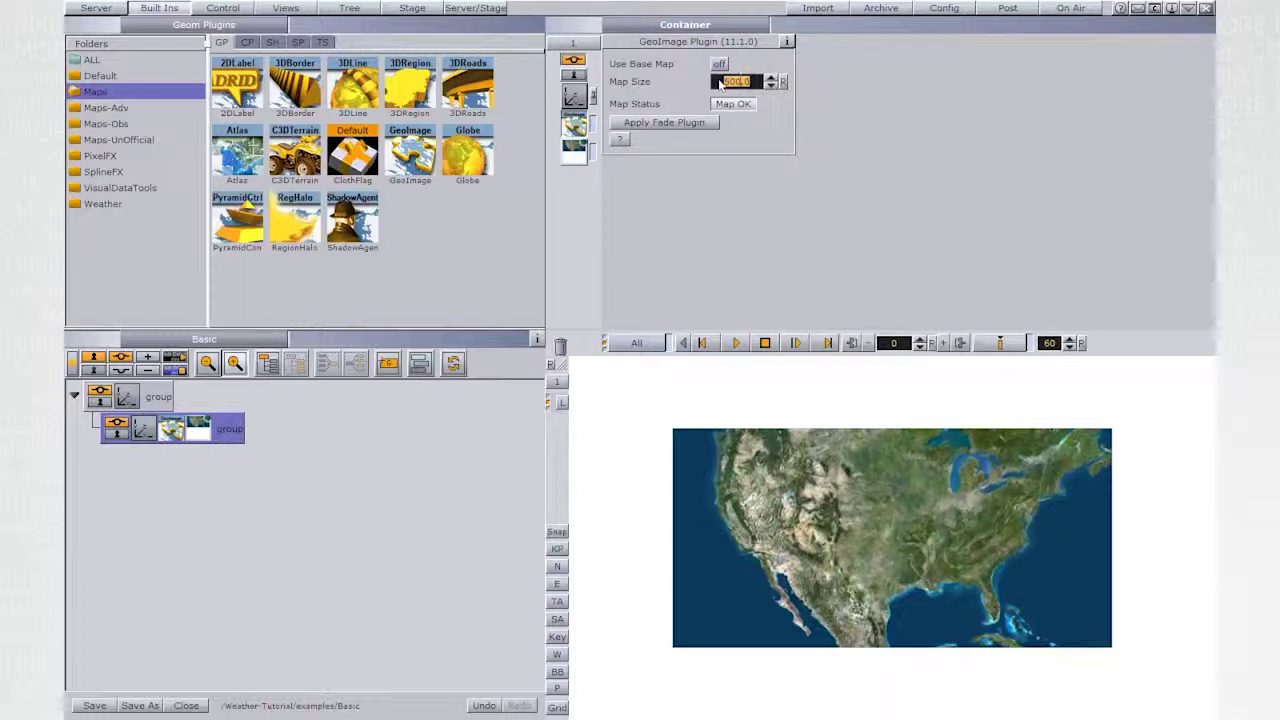
Add the CWSMap plugin to the map container, with Field Identifier 100 and Description "Map".
left_click(248, 43)
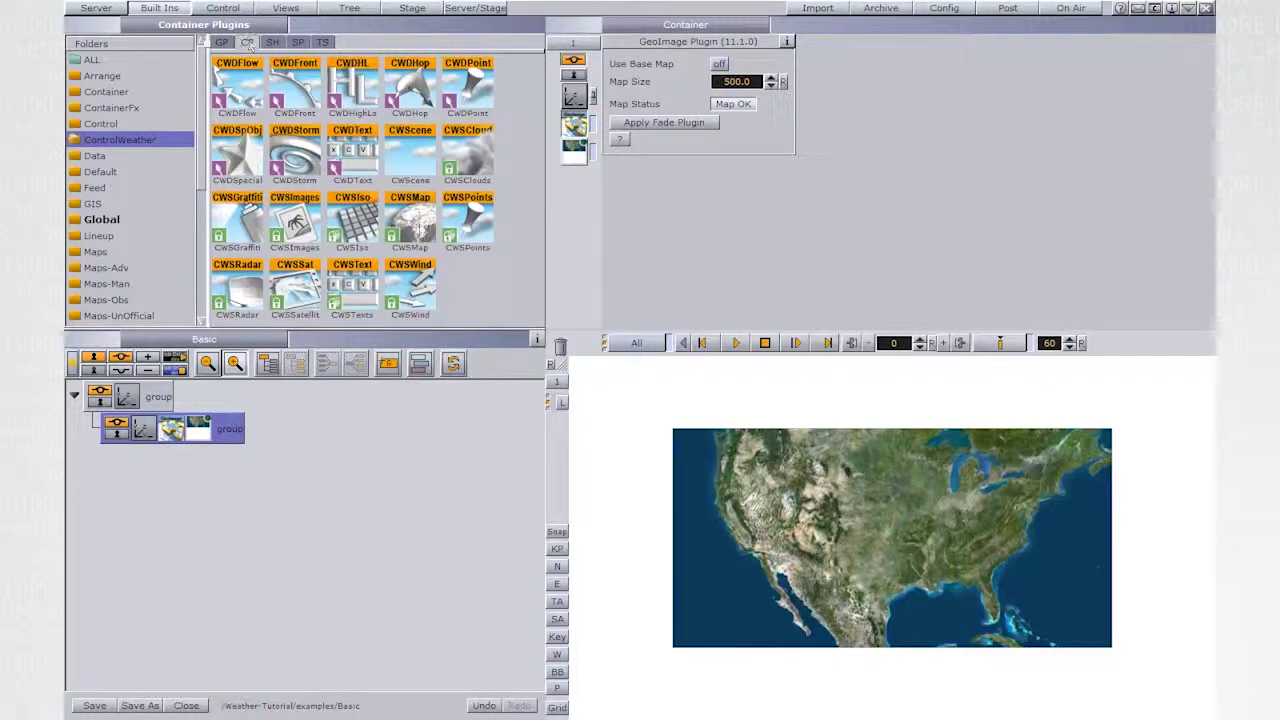
left_click_drag(418, 228, 228, 428)
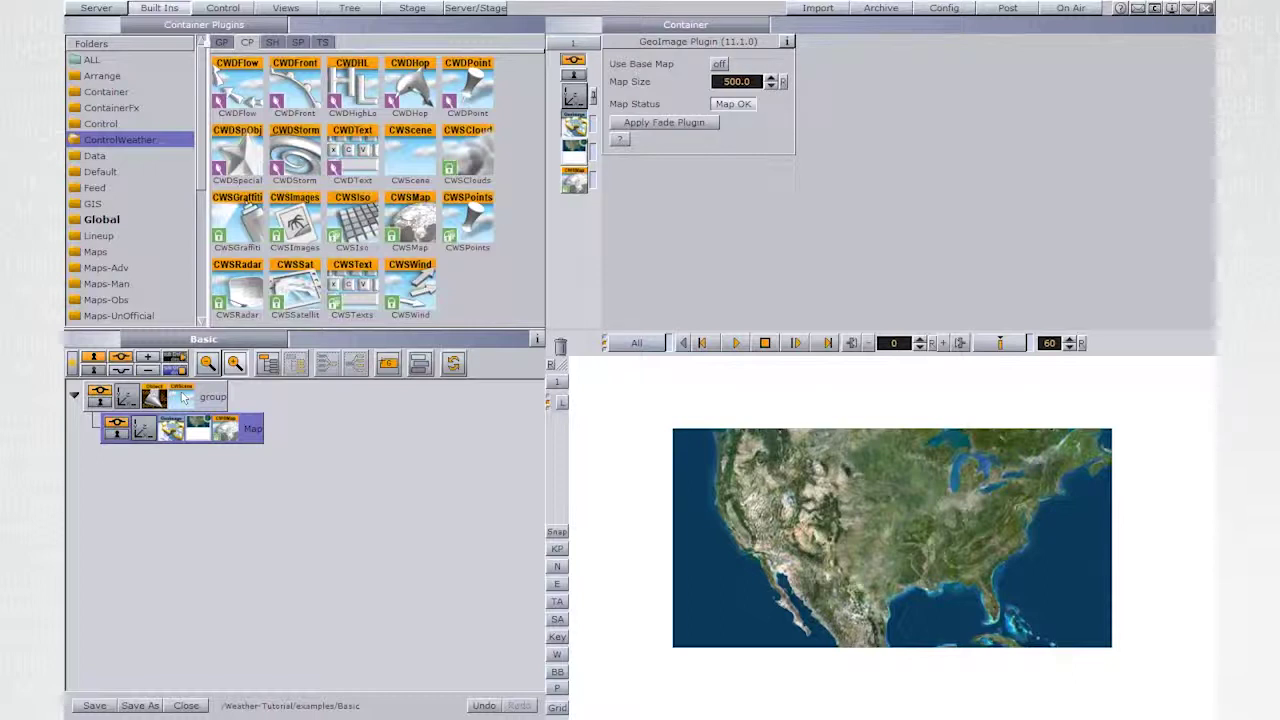
left_click(226, 428)
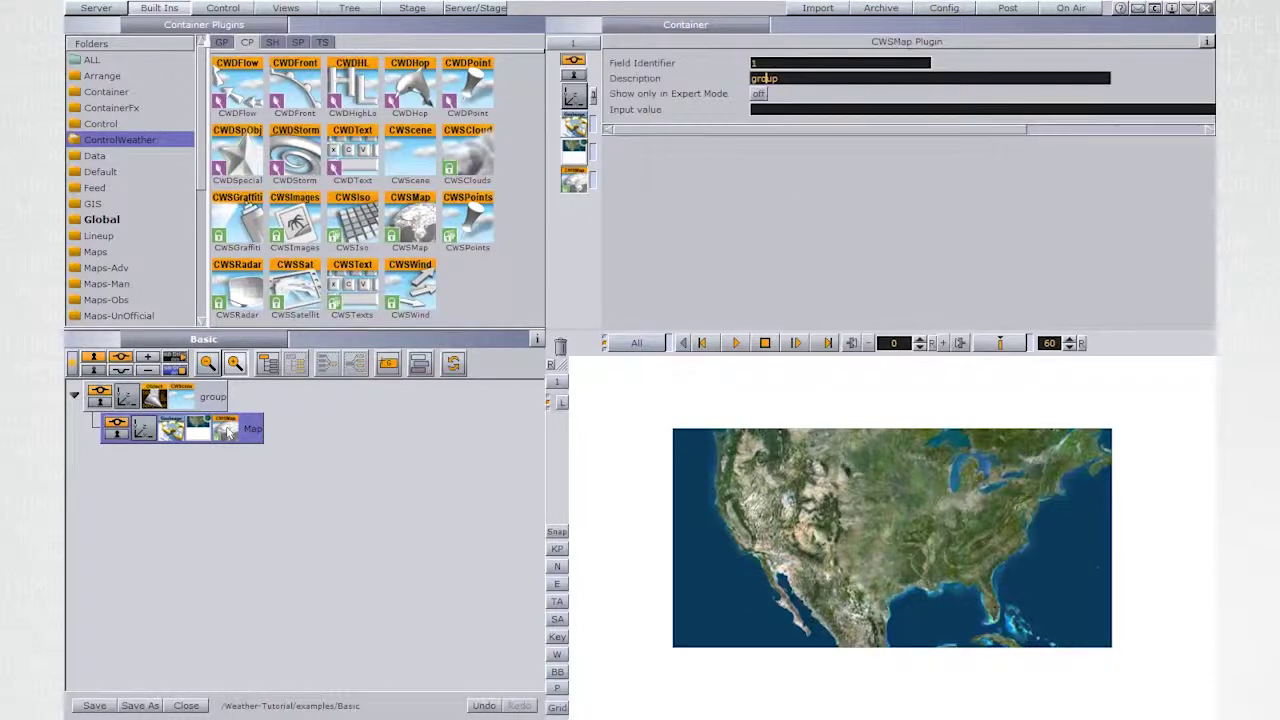
type("100")
key("Tab")
type("Map")
key("Return")
Add the WImageRef plugin from the Weather container plugins to the Map container.
scroll(204, 143, "down", 5)
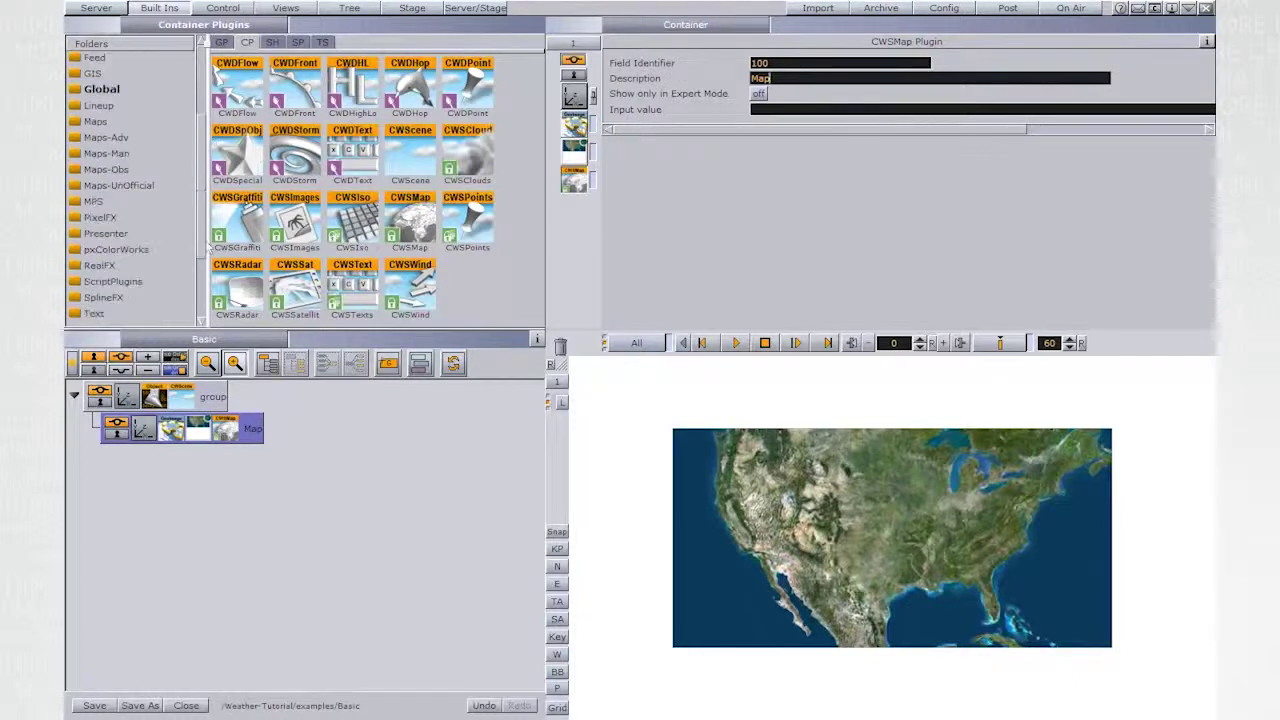
left_click(103, 319)
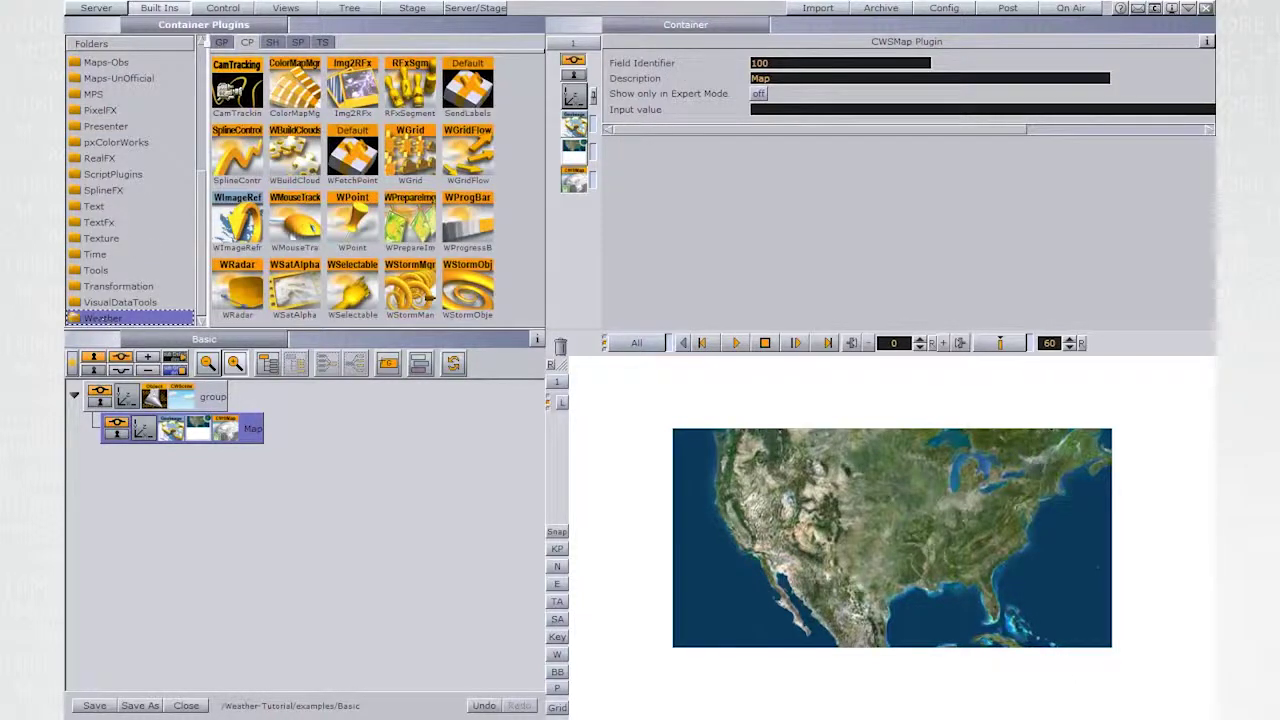
left_click_drag(242, 225, 233, 439)
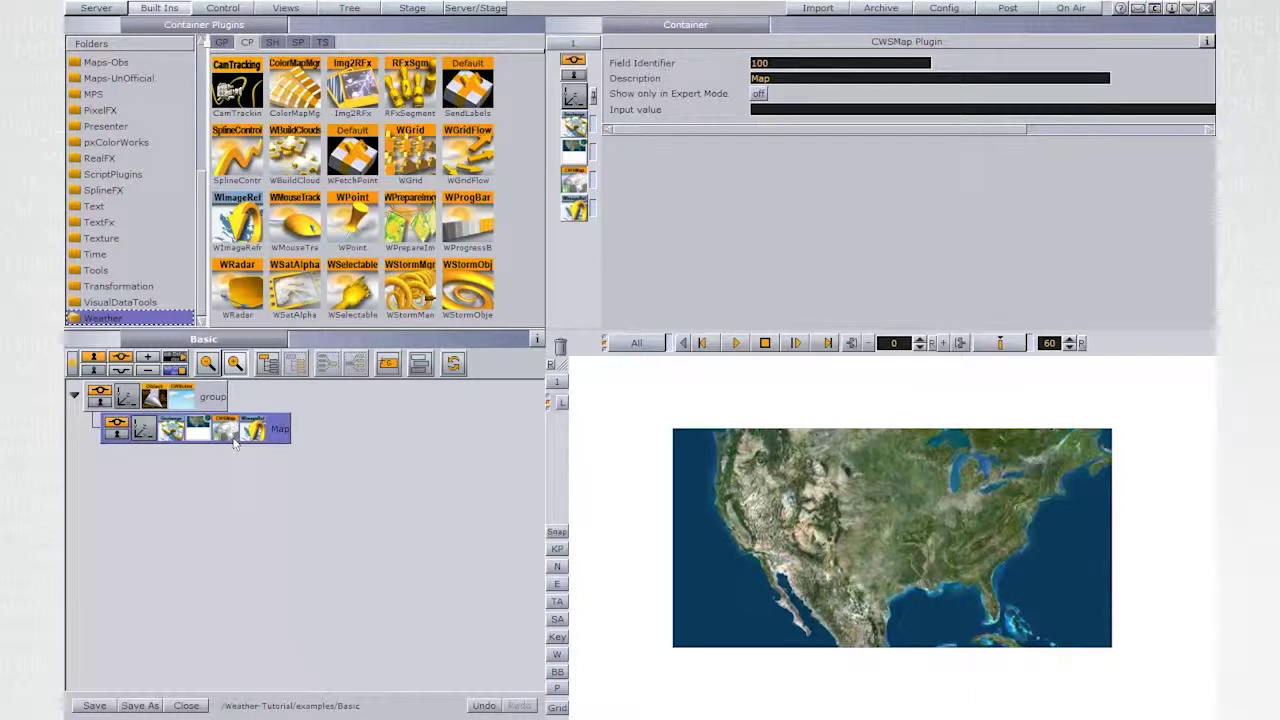
Create a new group under the Map container and apply the CWSSatellite plugin from ControlWeather to it.
left_click_drag(388, 364, 326, 428)
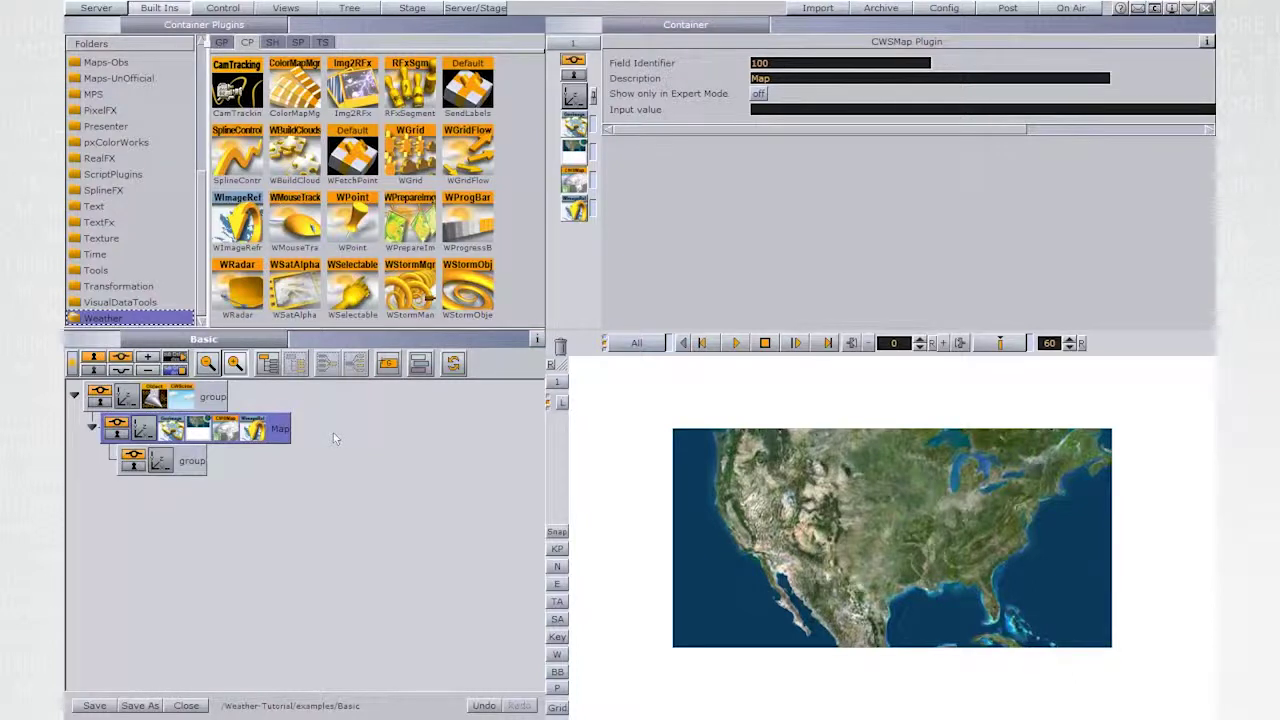
left_click_drag(203, 213, 200, 78)
left_click(121, 141)
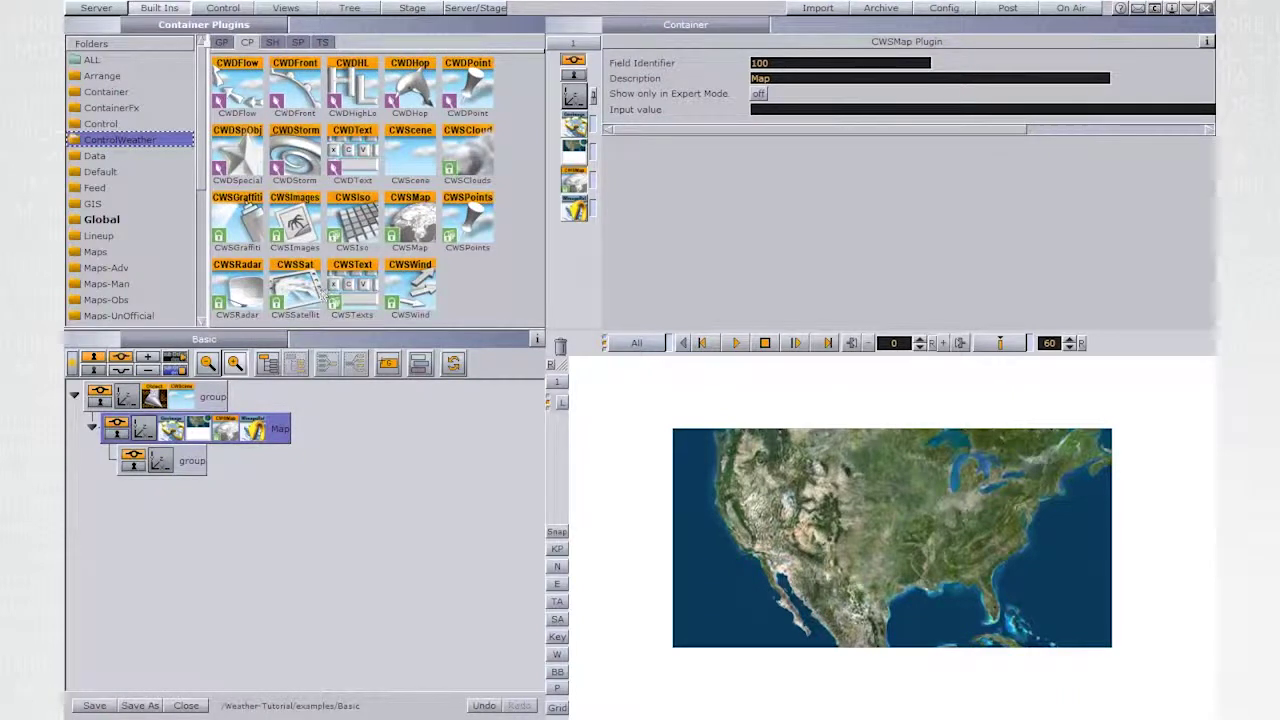
left_click_drag(308, 284, 190, 460)
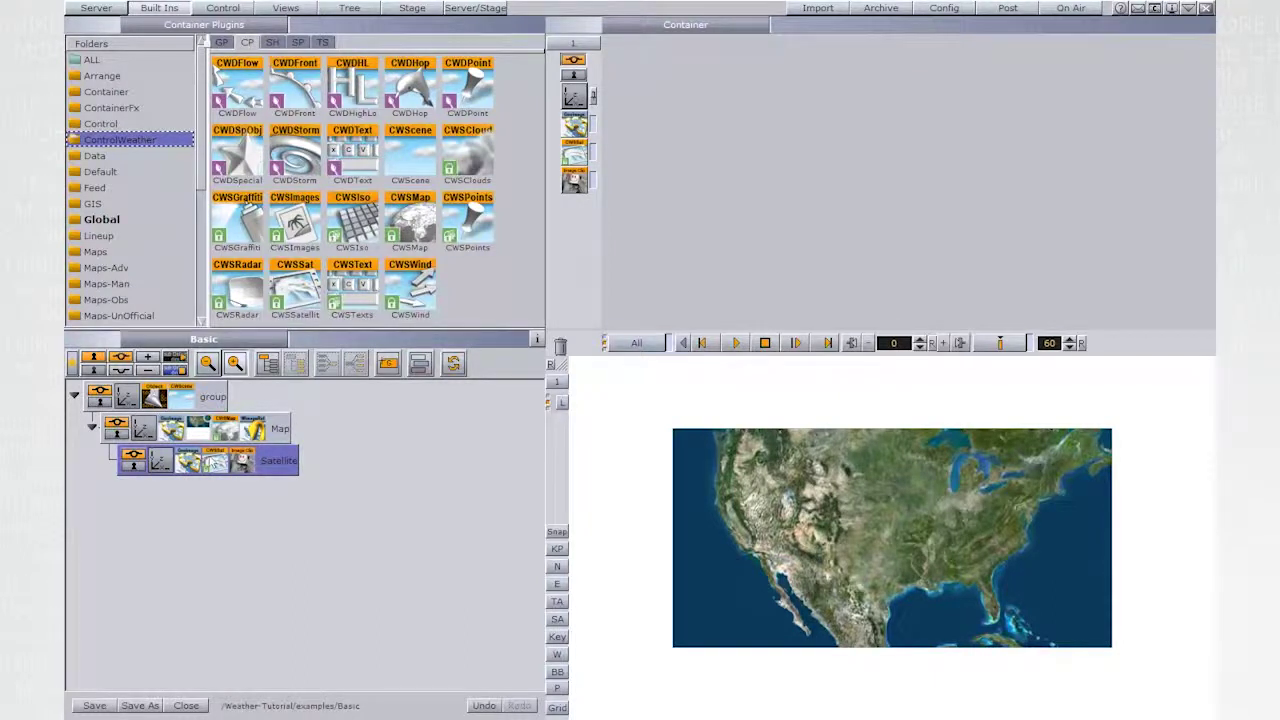
Set the CWSSatellite plugin's Field Identifier to 200 and its Description to "Satellite".
left_click(210, 462)
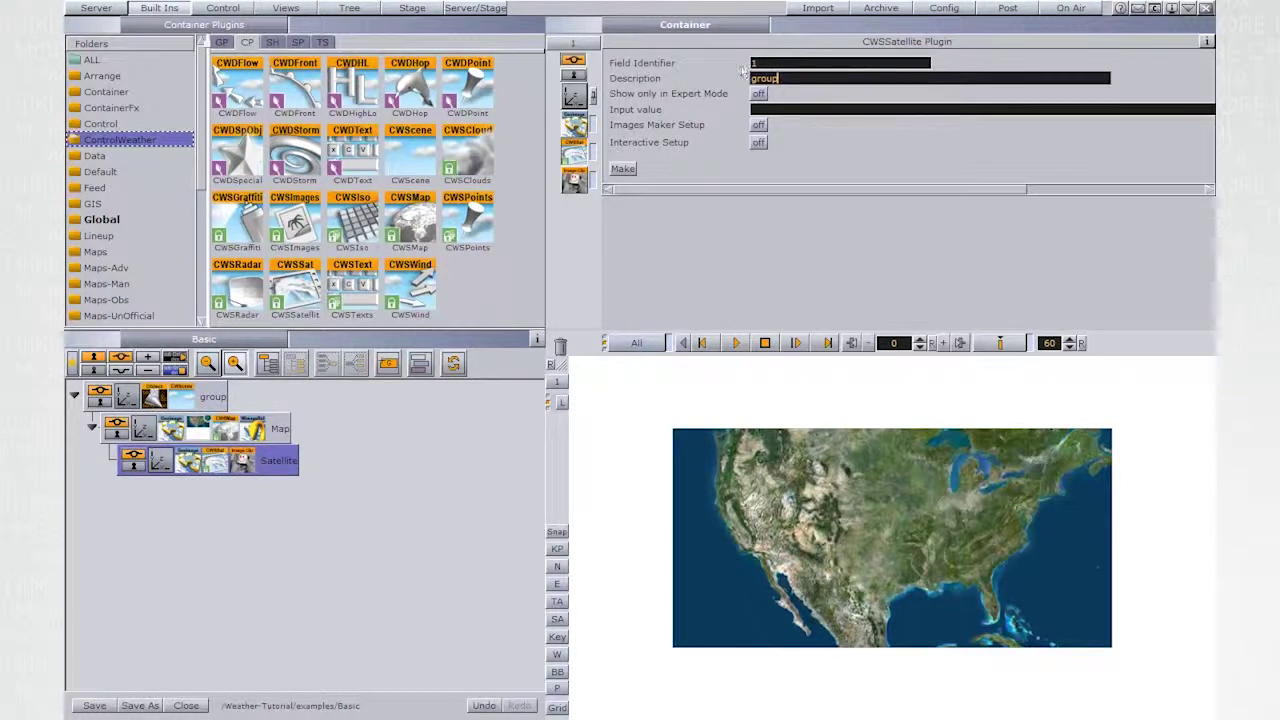
left_click(753, 63)
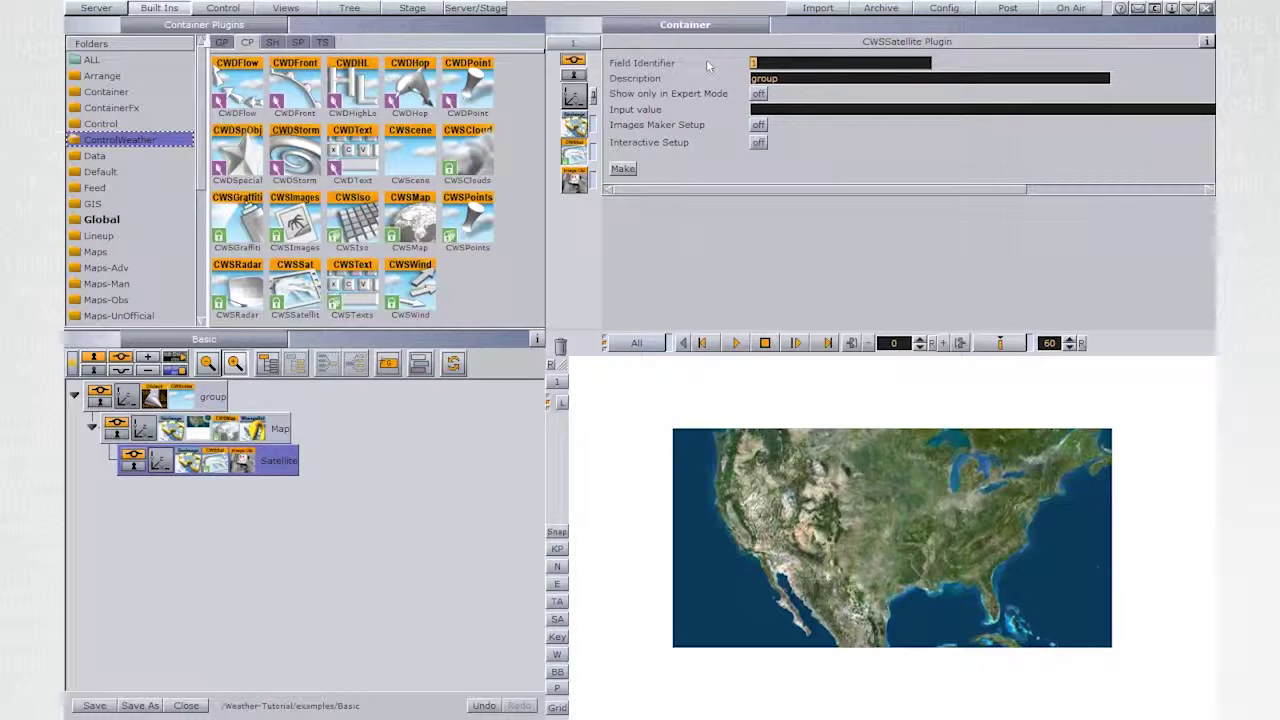
type("200")
key("Tab")
type("Satellite")
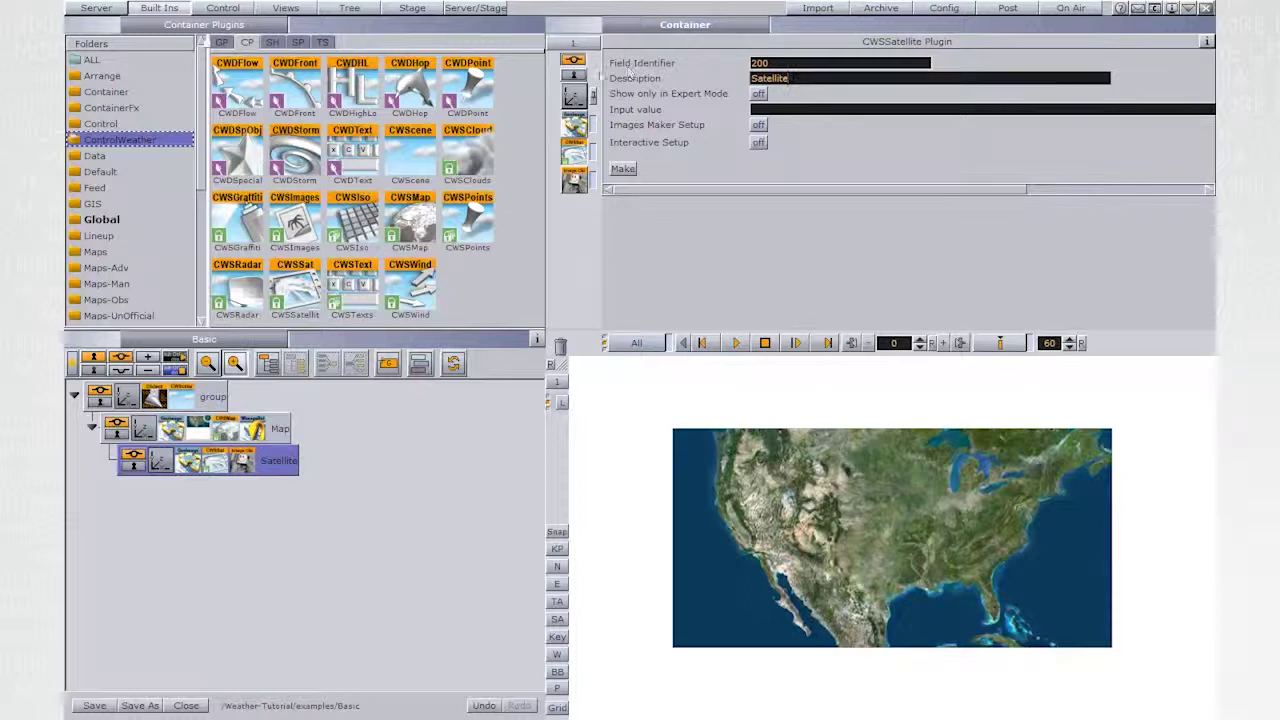
Load all_images.vln from the W: drive's Satellite/USA_STORM_IKE folder as the Satellite container's image clip.
left_click(244, 461)
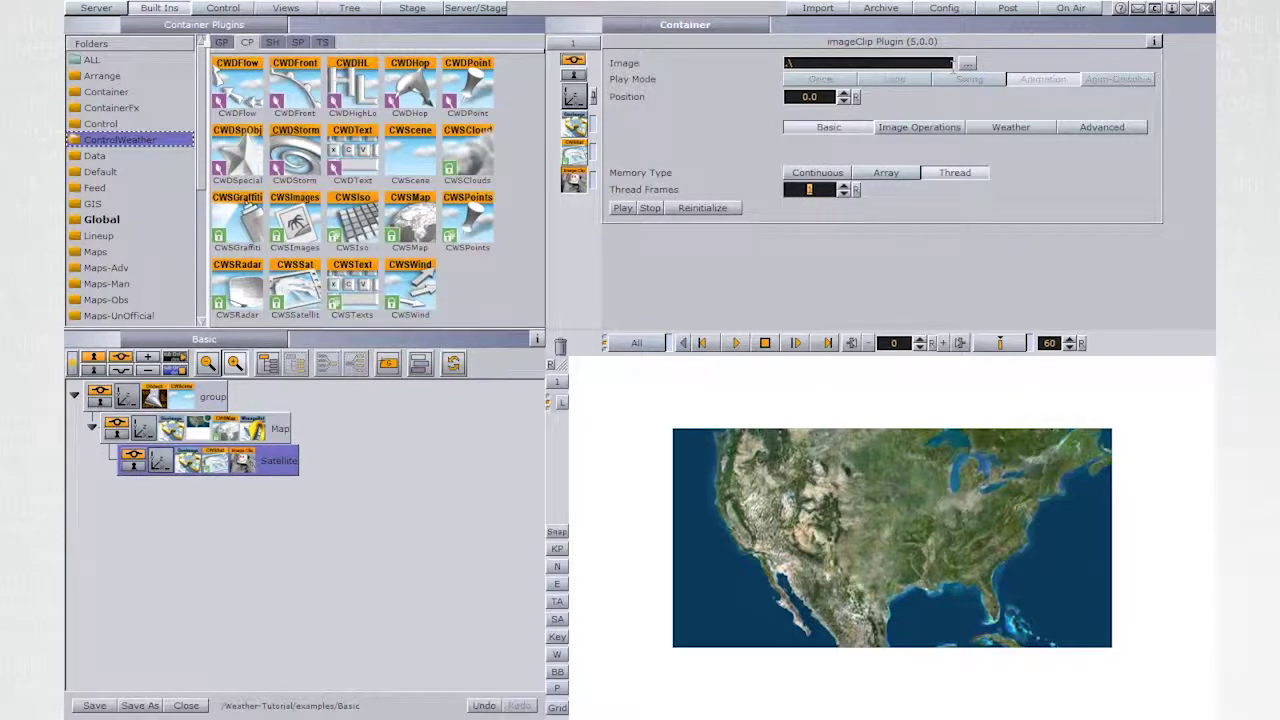
left_click(967, 63)
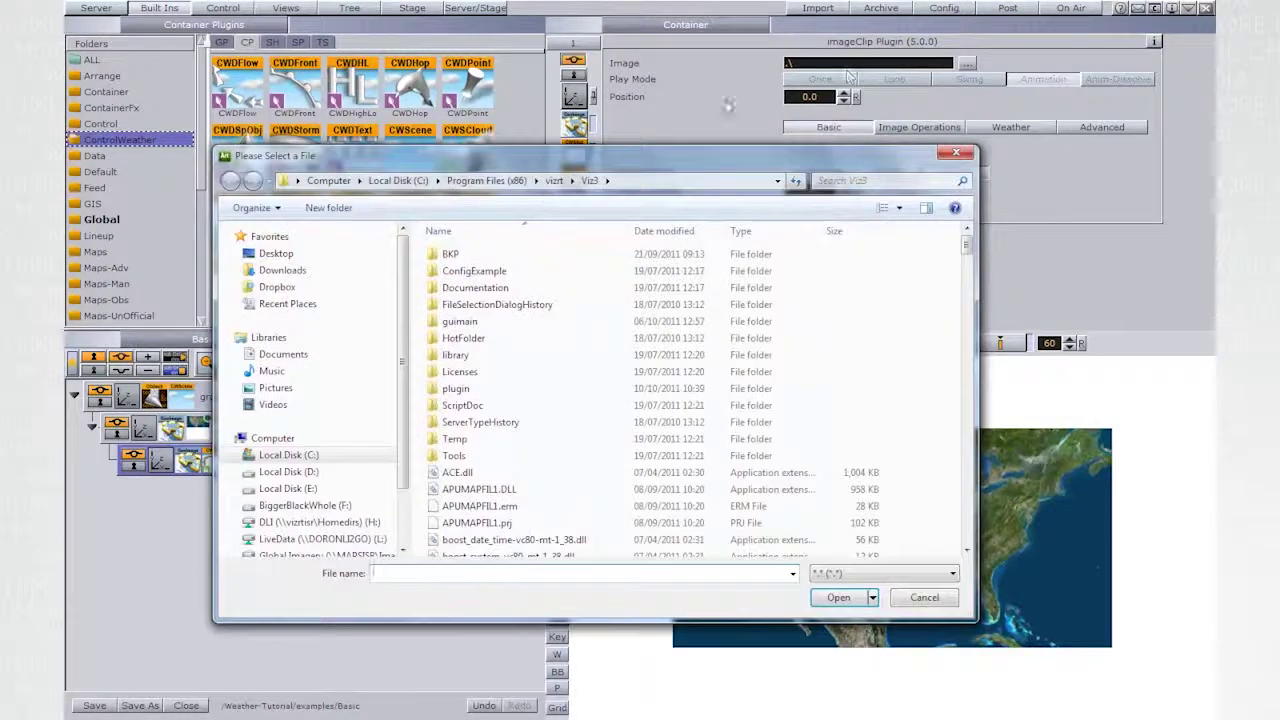
scroll(396, 468, "down", 2)
left_click(335, 498)
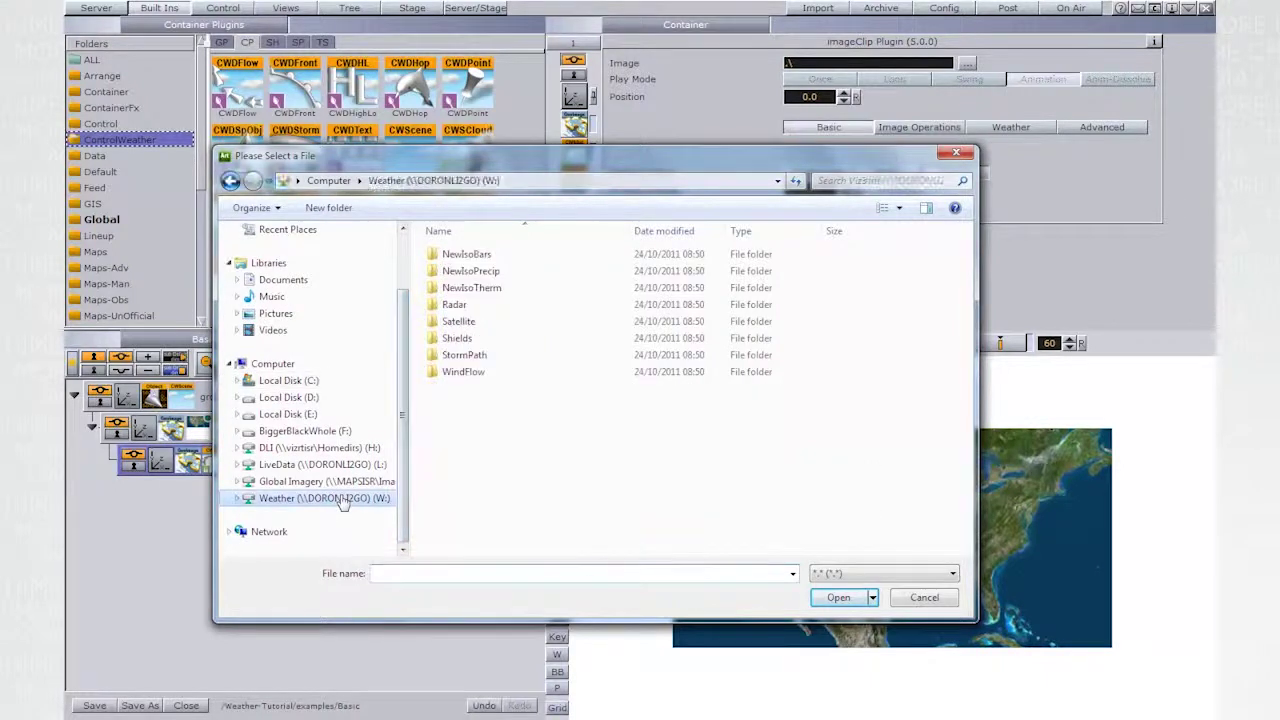
left_click(466, 323)
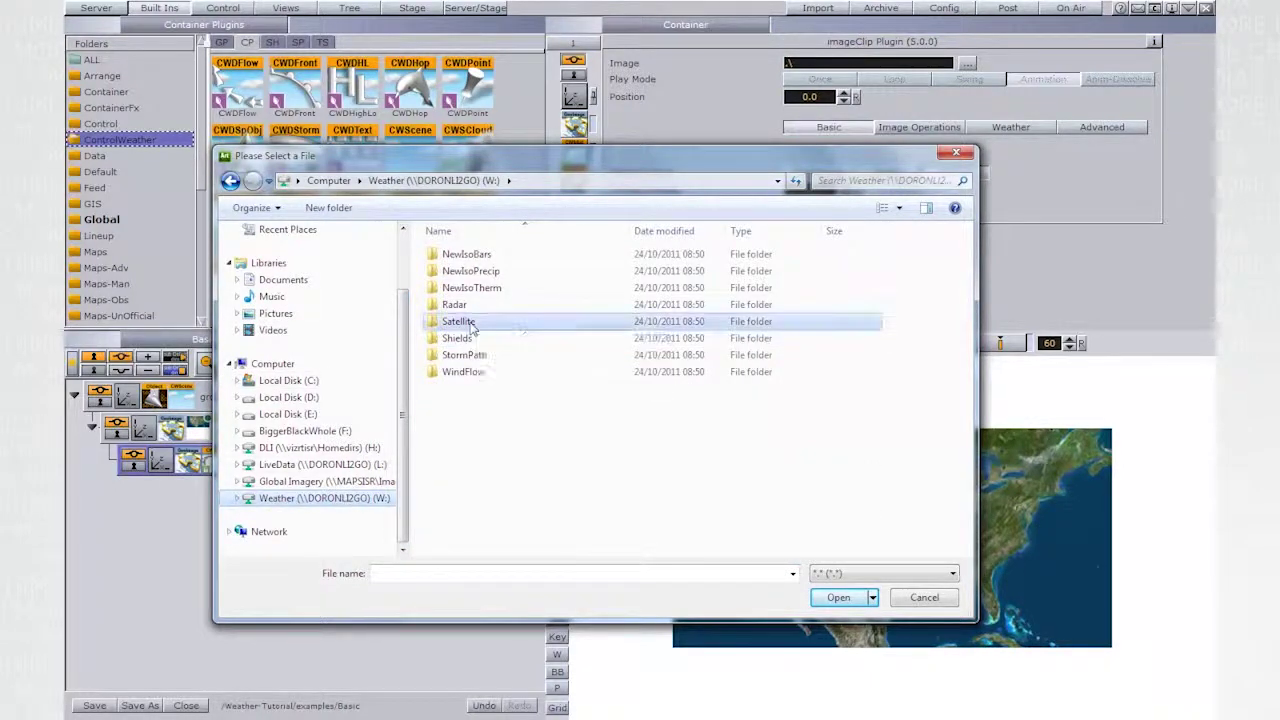
double_click(466, 322)
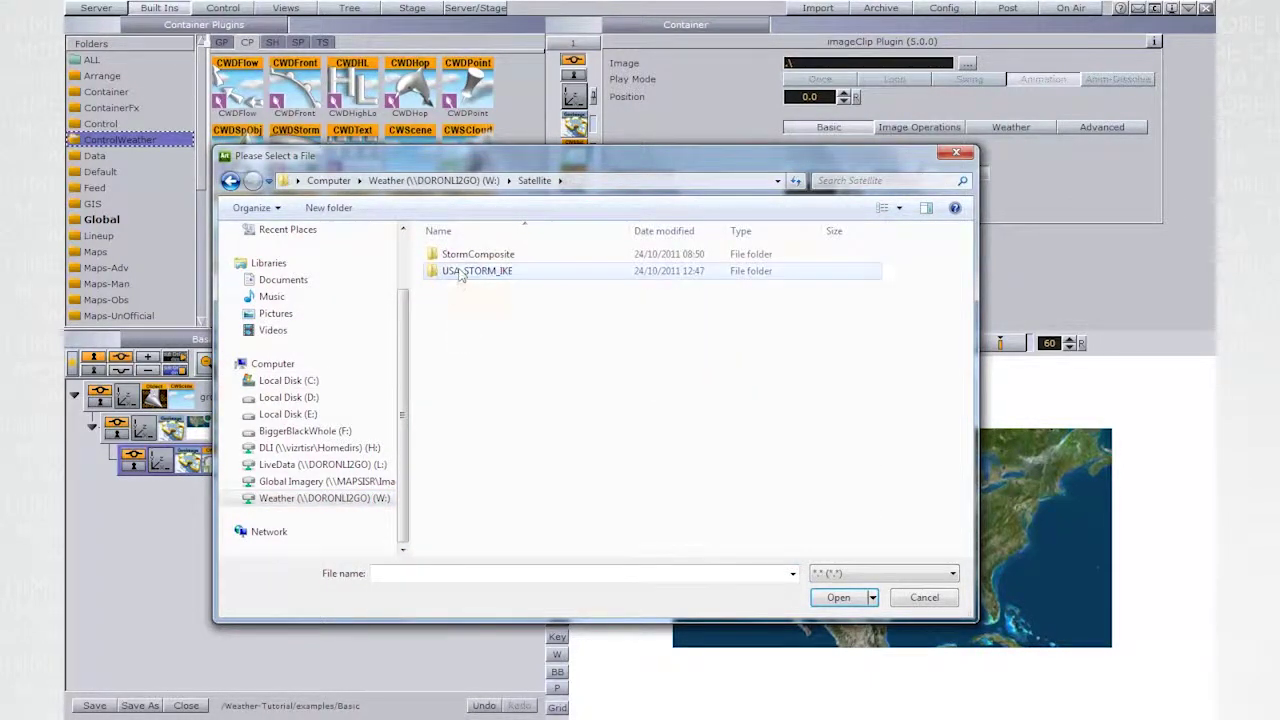
double_click(457, 273)
double_click(462, 254)
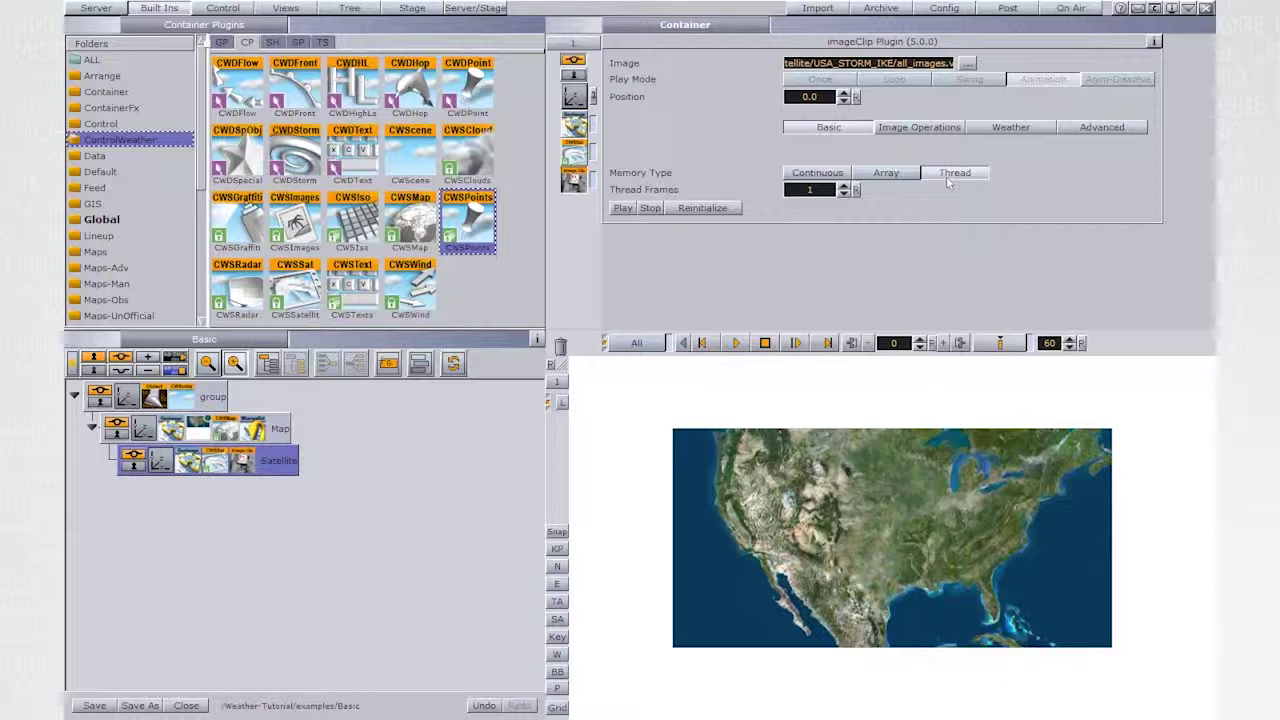
Review the image clip's weather settings and turn on Geo Ref in its advanced settings.
left_click(1011, 130)
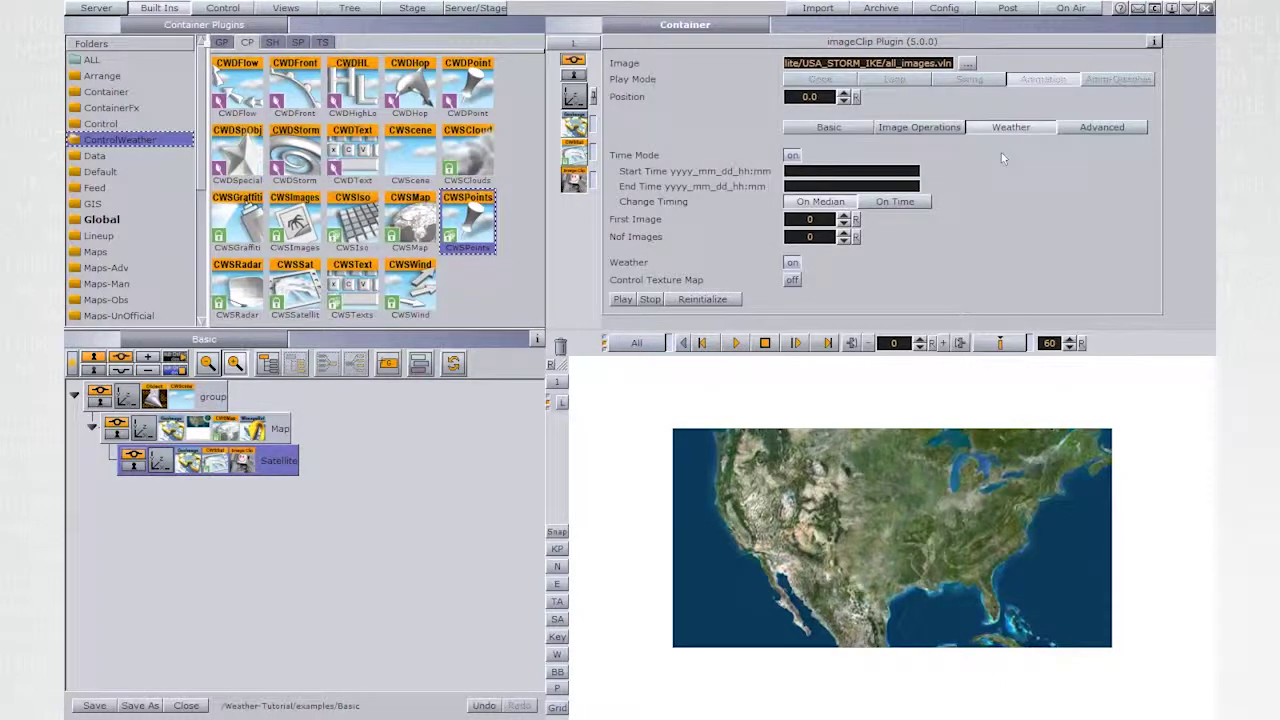
left_click(792, 263)
left_click(1105, 128)
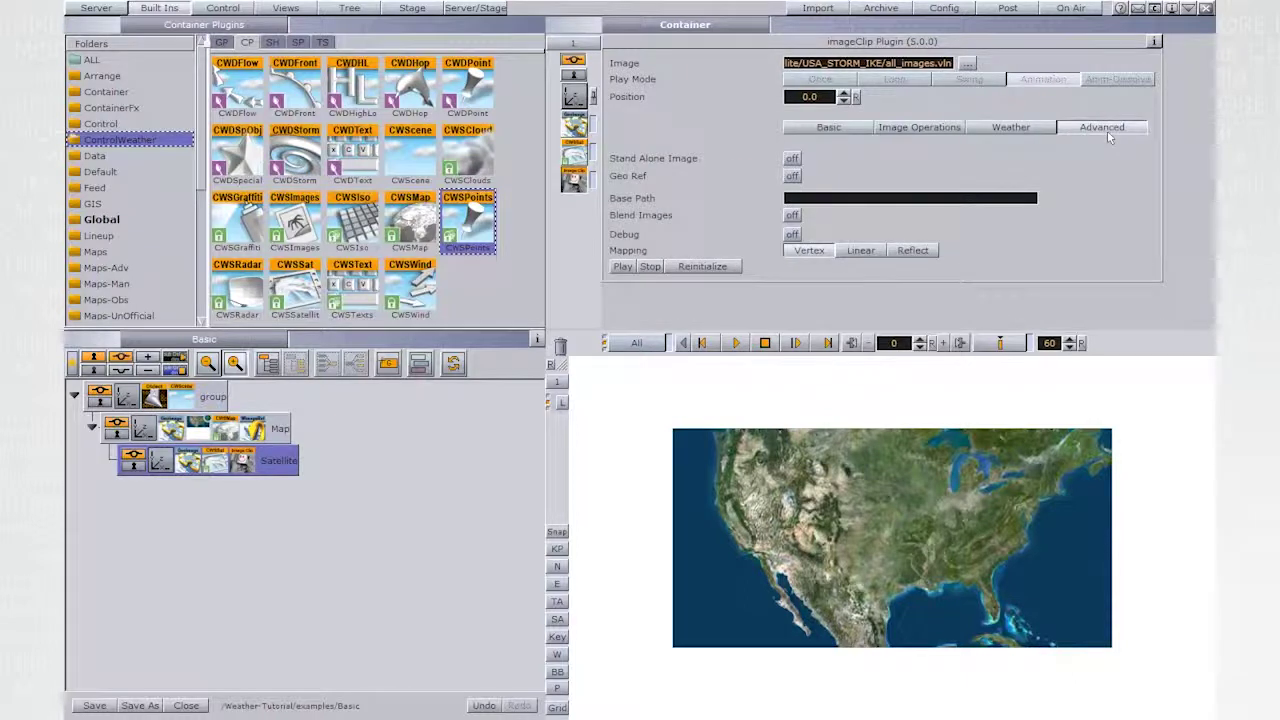
left_click(793, 178)
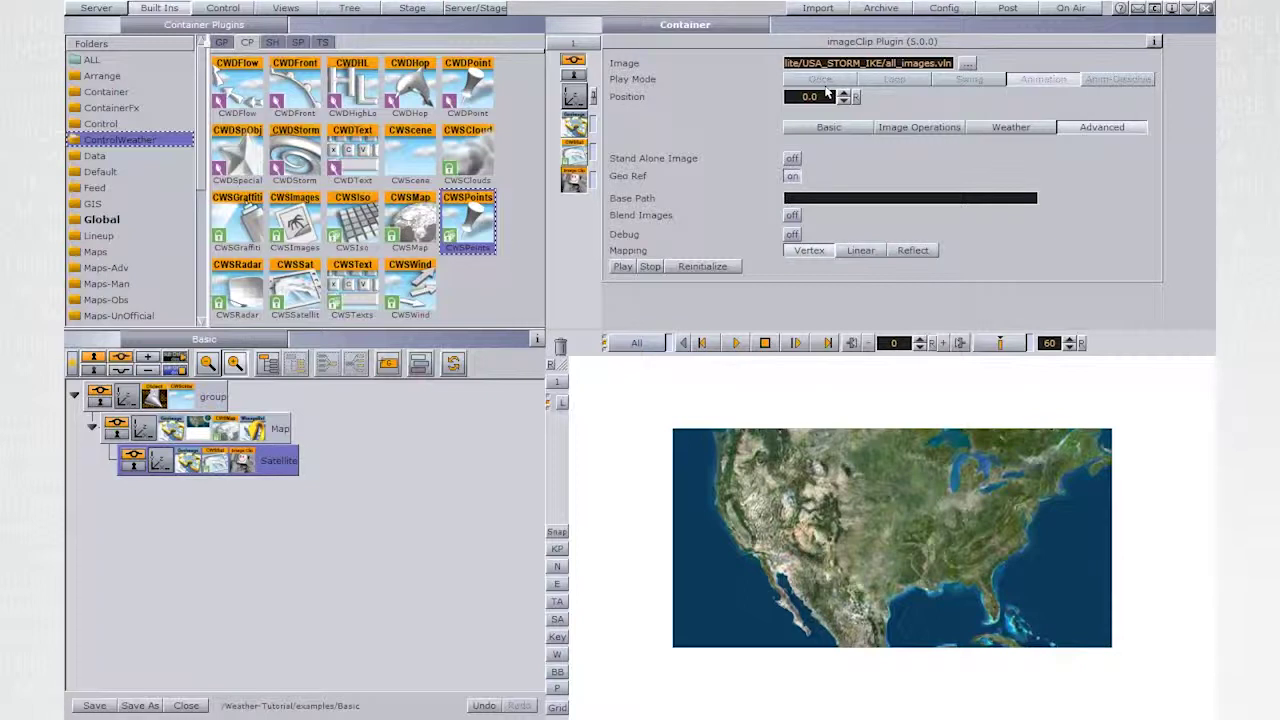
Copy the folder part of the clip's image path, W:/Satellite/USA_STORM_IKE/, into Base Path and reinitialize the clip.
left_click_drag(888, 63, 723, 60)
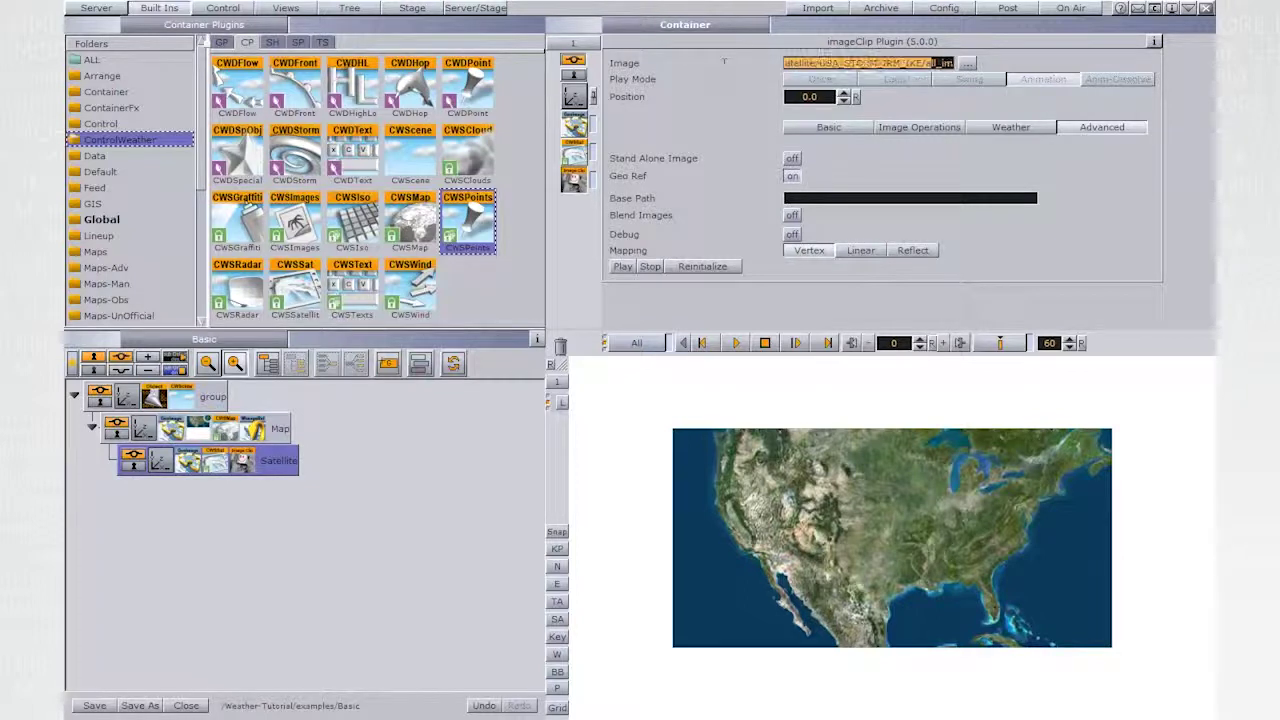
left_click(928, 66)
left_click_drag(926, 63, 678, 67)
key("ctrl+c")
left_click(859, 198)
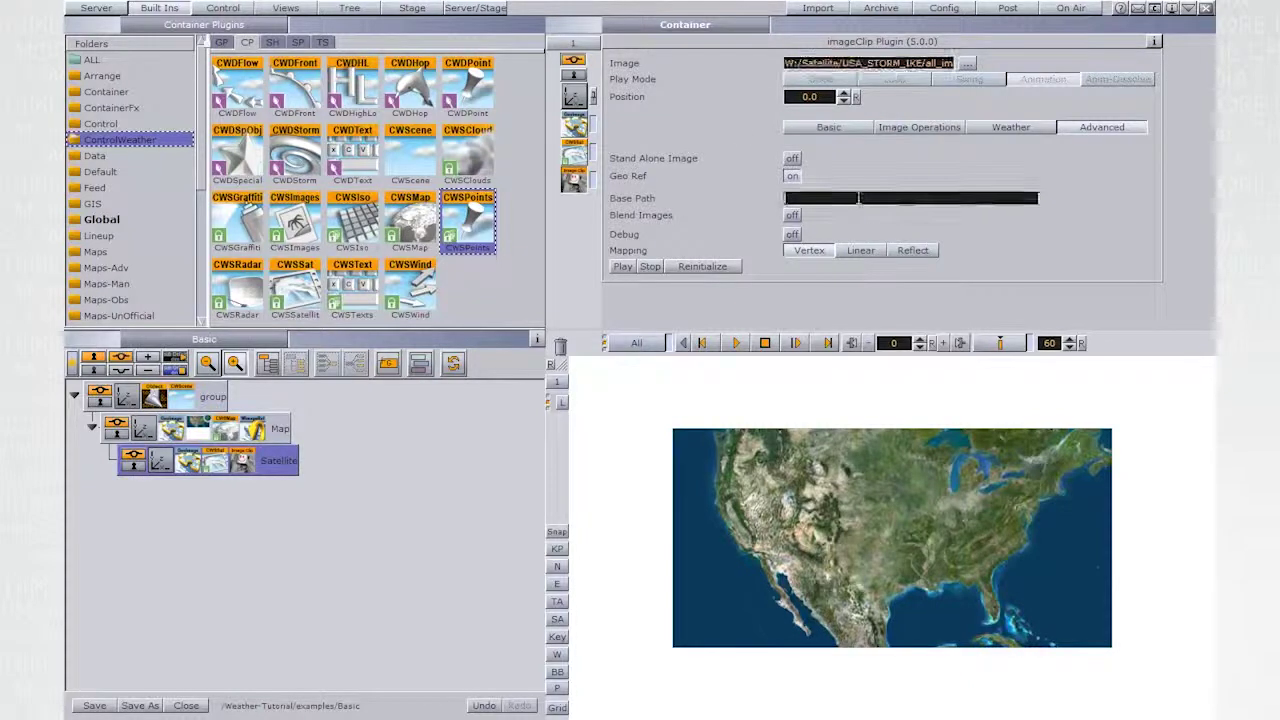
key("ctrl+v")
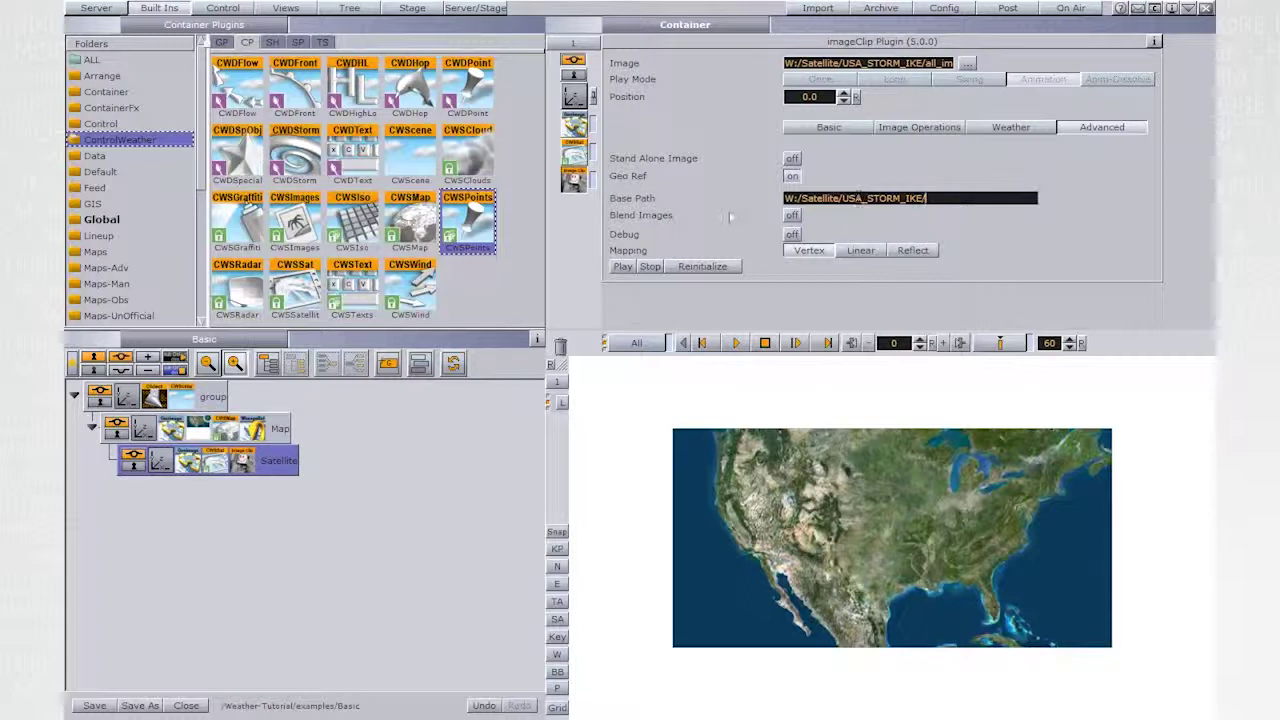
left_click(712, 267)
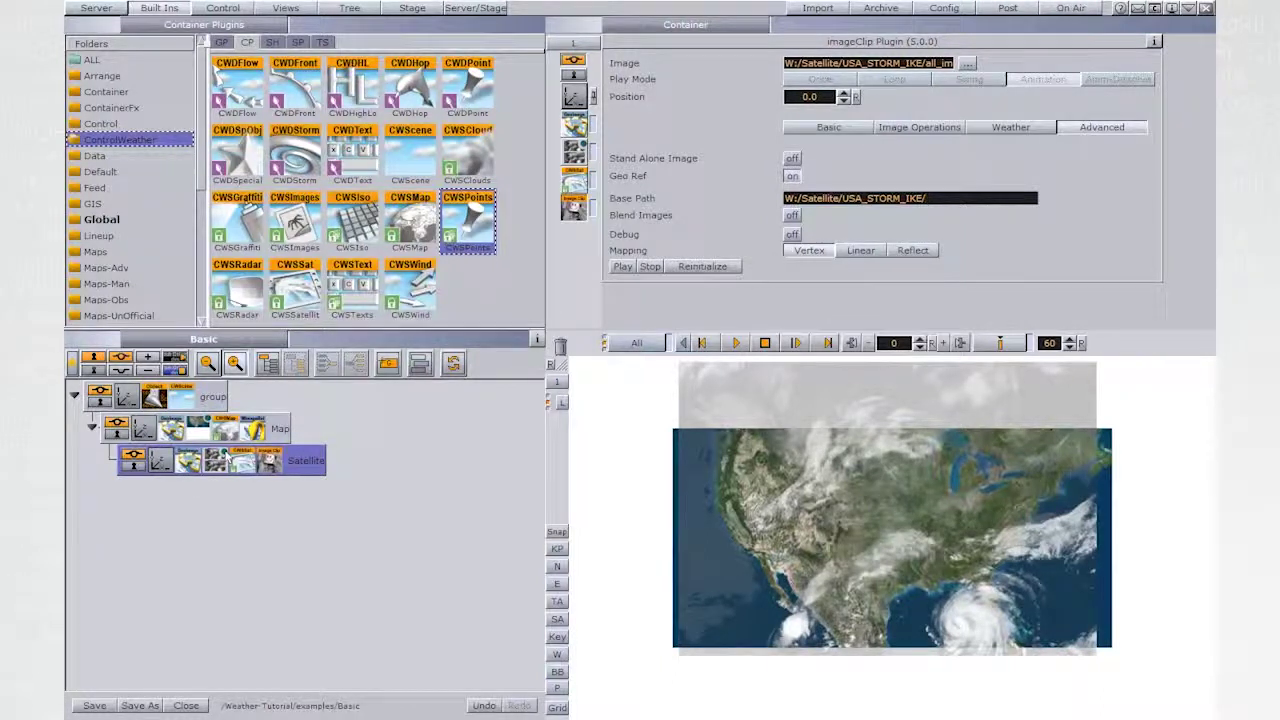
Keyframe the satellite clip's Position at 0.0 on frame 0 and at 97.6 on frame 60.
key("Return")
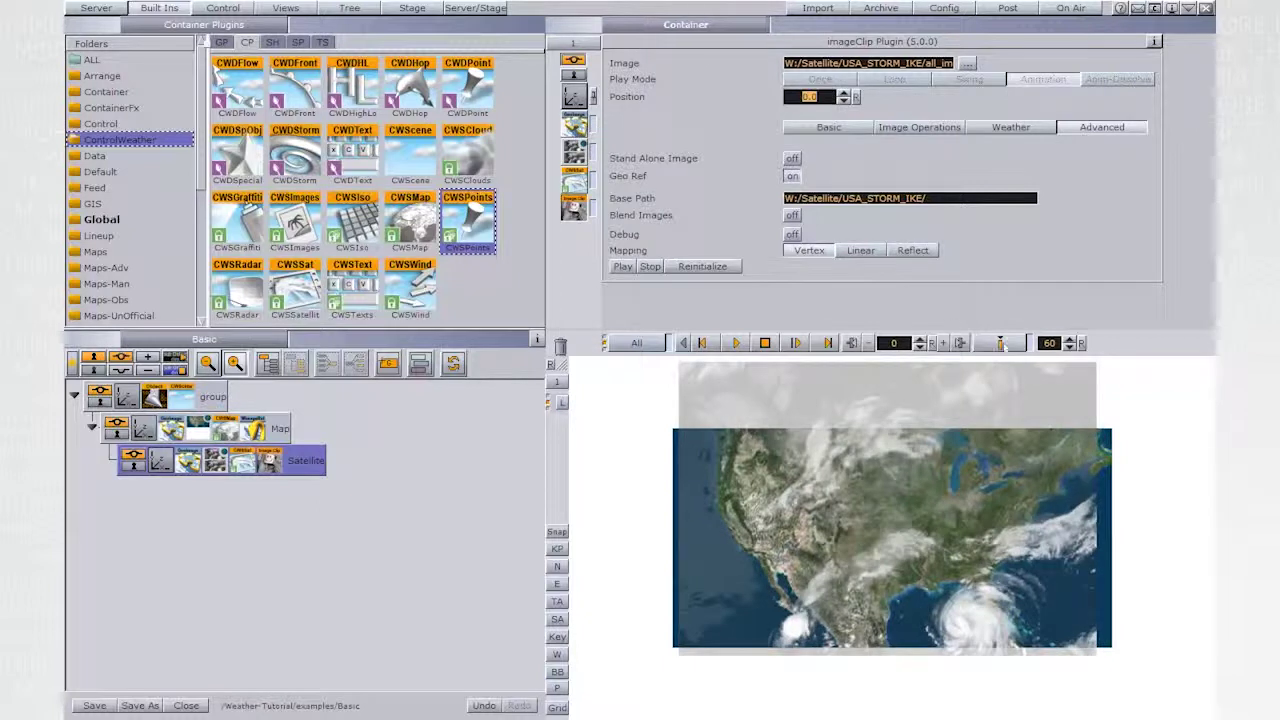
left_click(1001, 344)
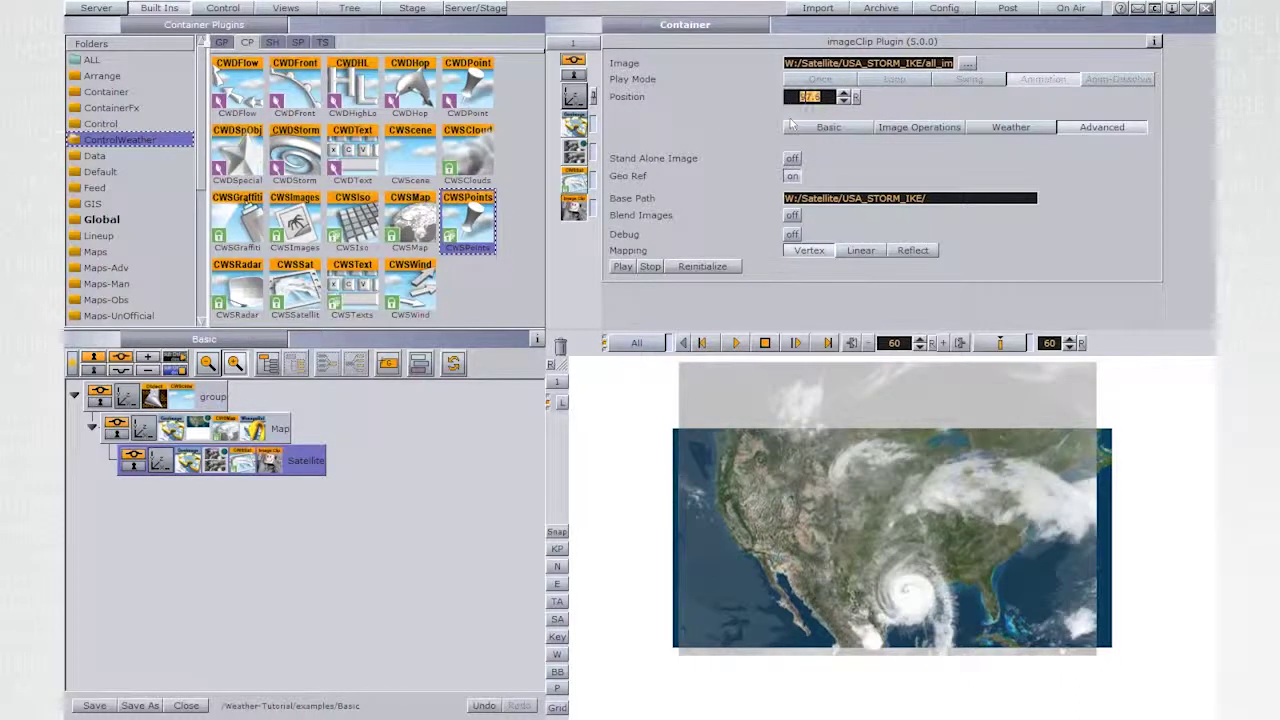
left_click(1005, 344)
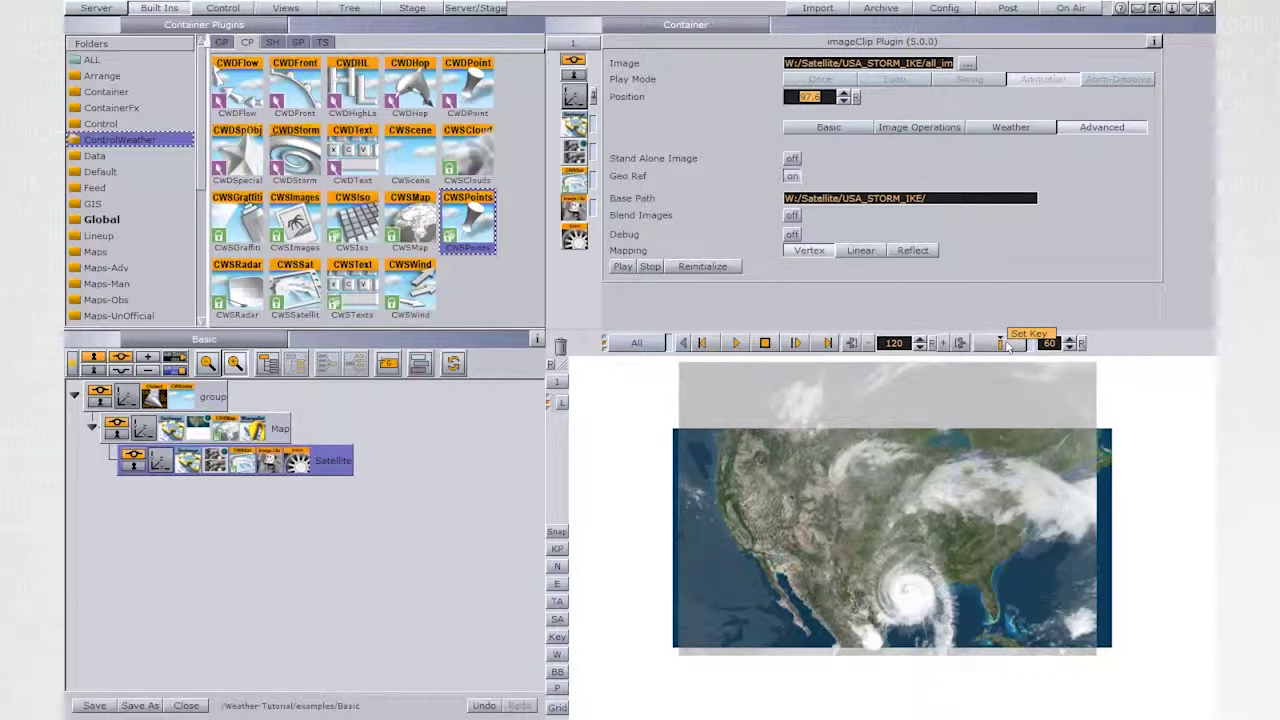
Name the frame 60 keyframe of the Satellite clip's position animation end_key.
left_click(297, 461)
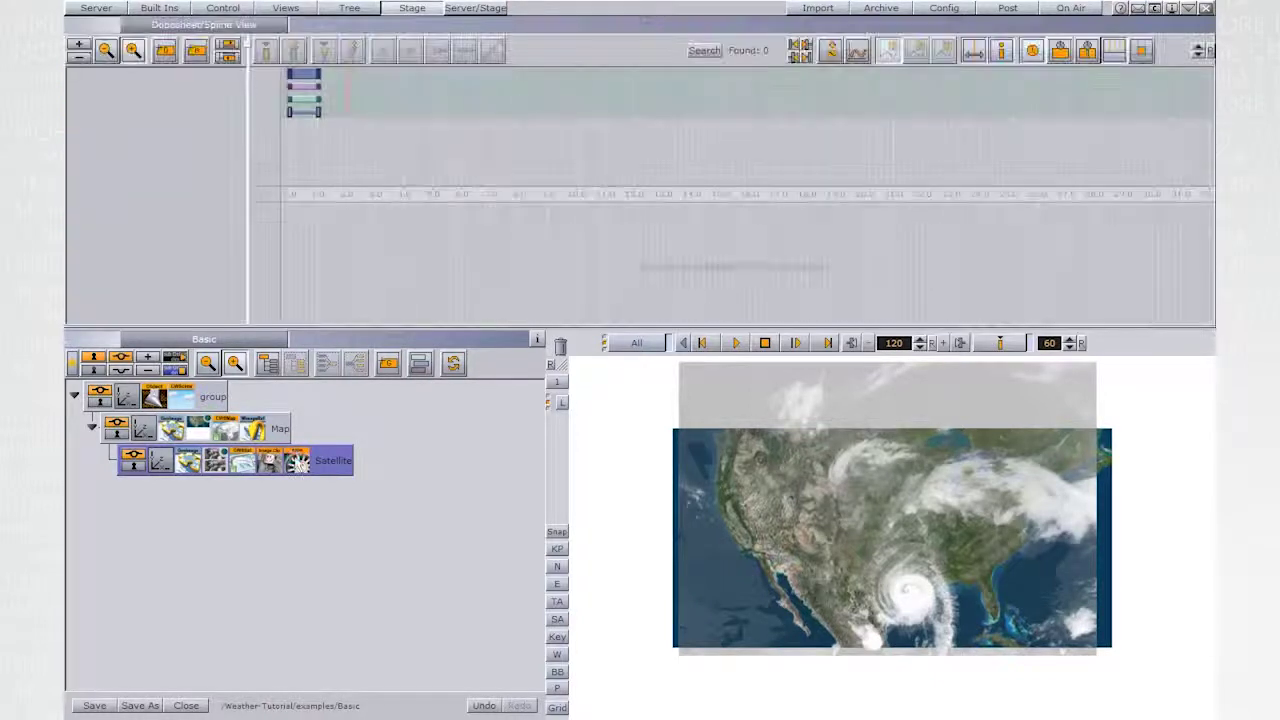
left_click(318, 112)
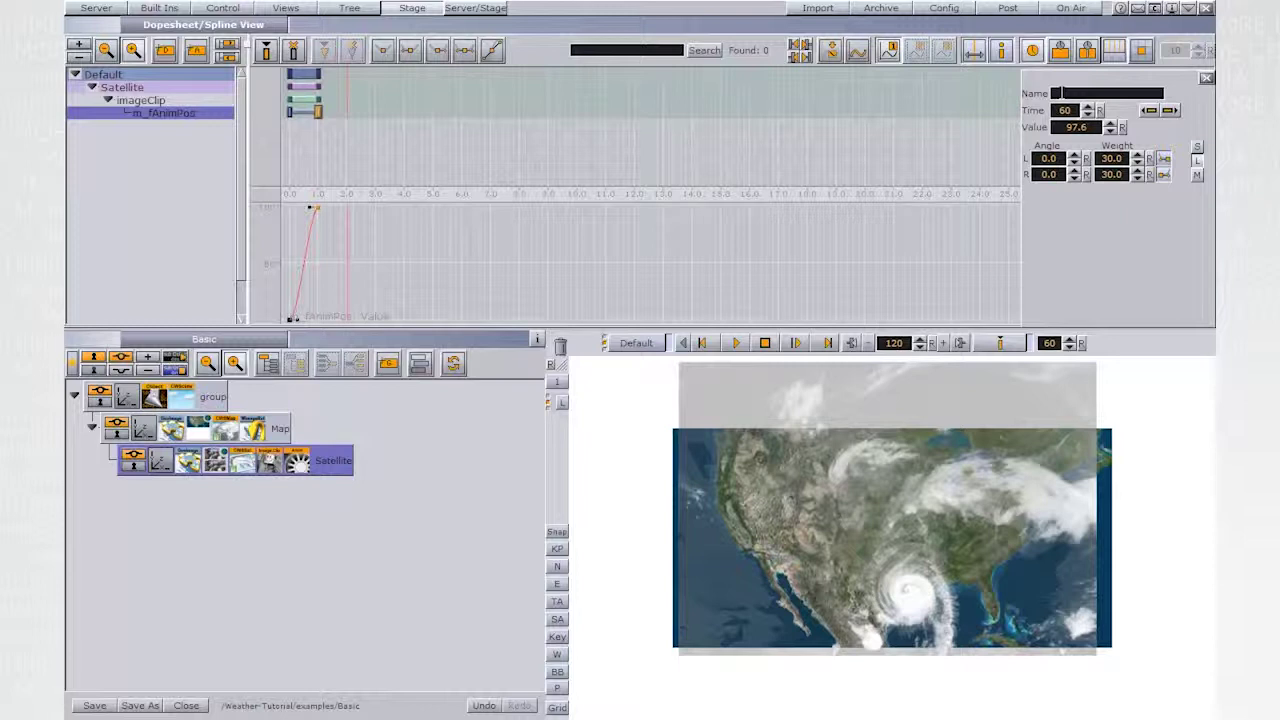
left_click(1061, 93)
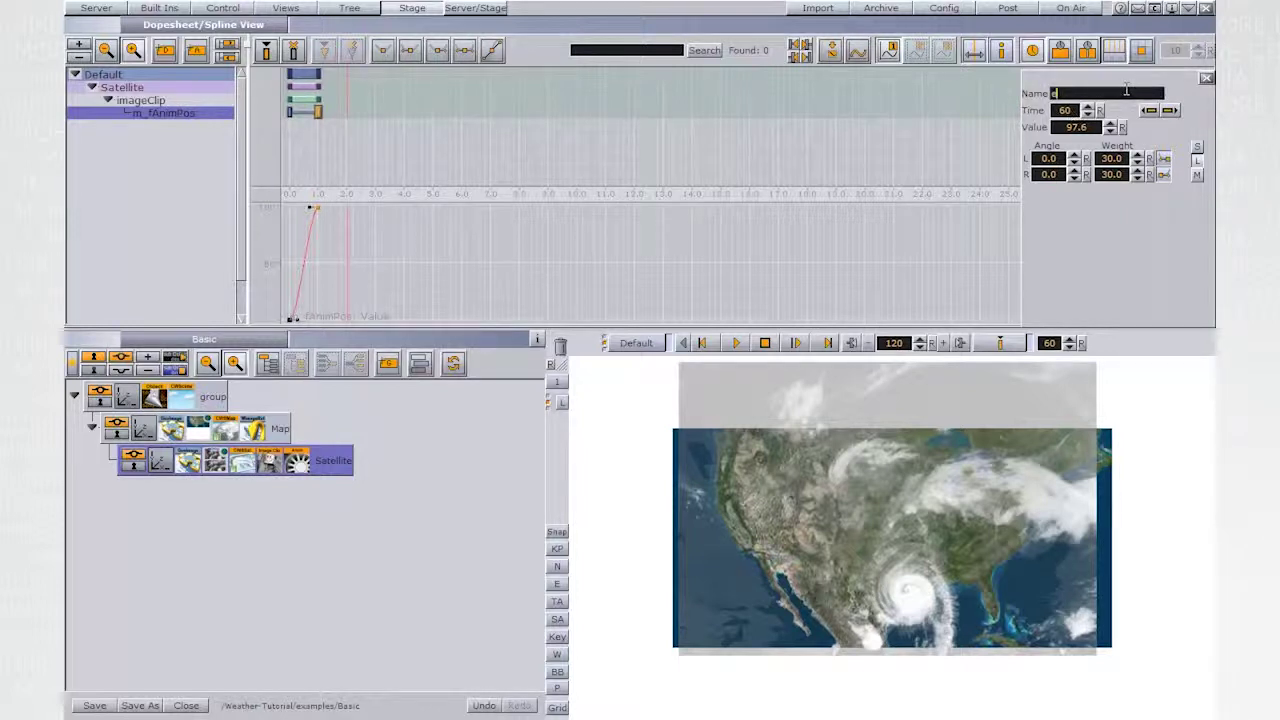
type("end_key")
Make the interpolation linear at both the end and start position keyframes and play the animation.
left_click(384, 50)
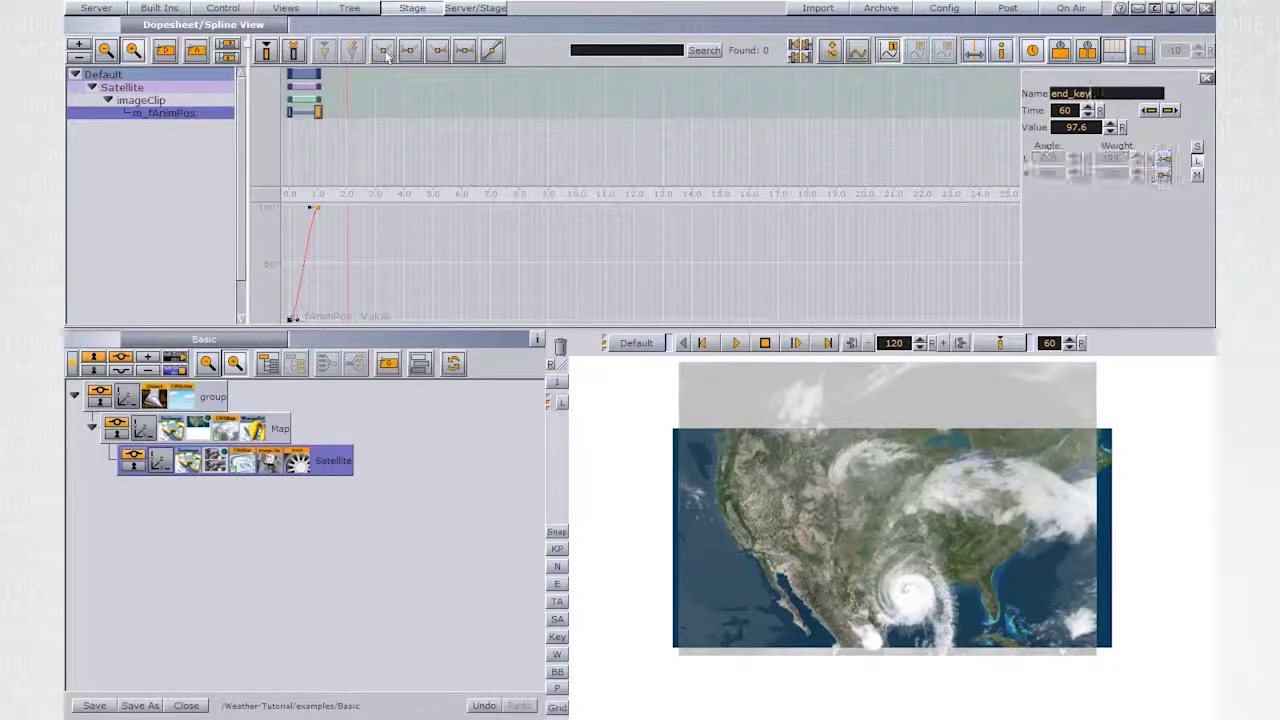
left_click(291, 318)
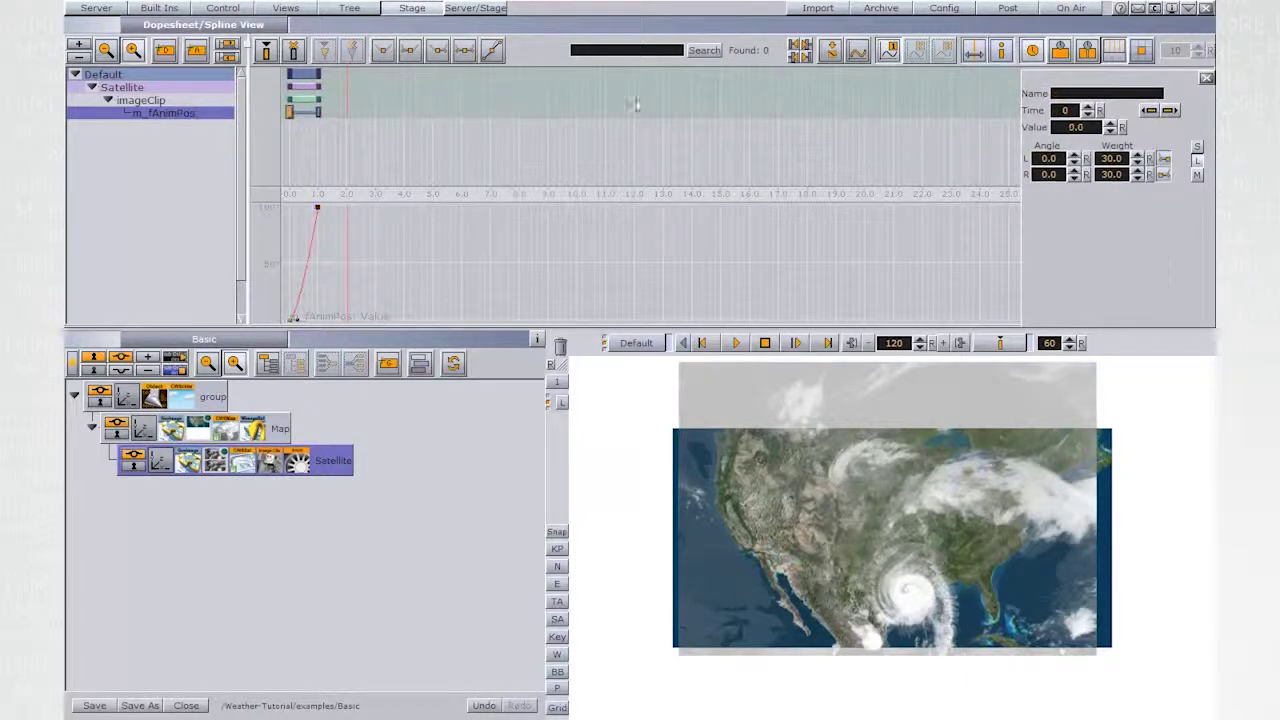
left_click(384, 50)
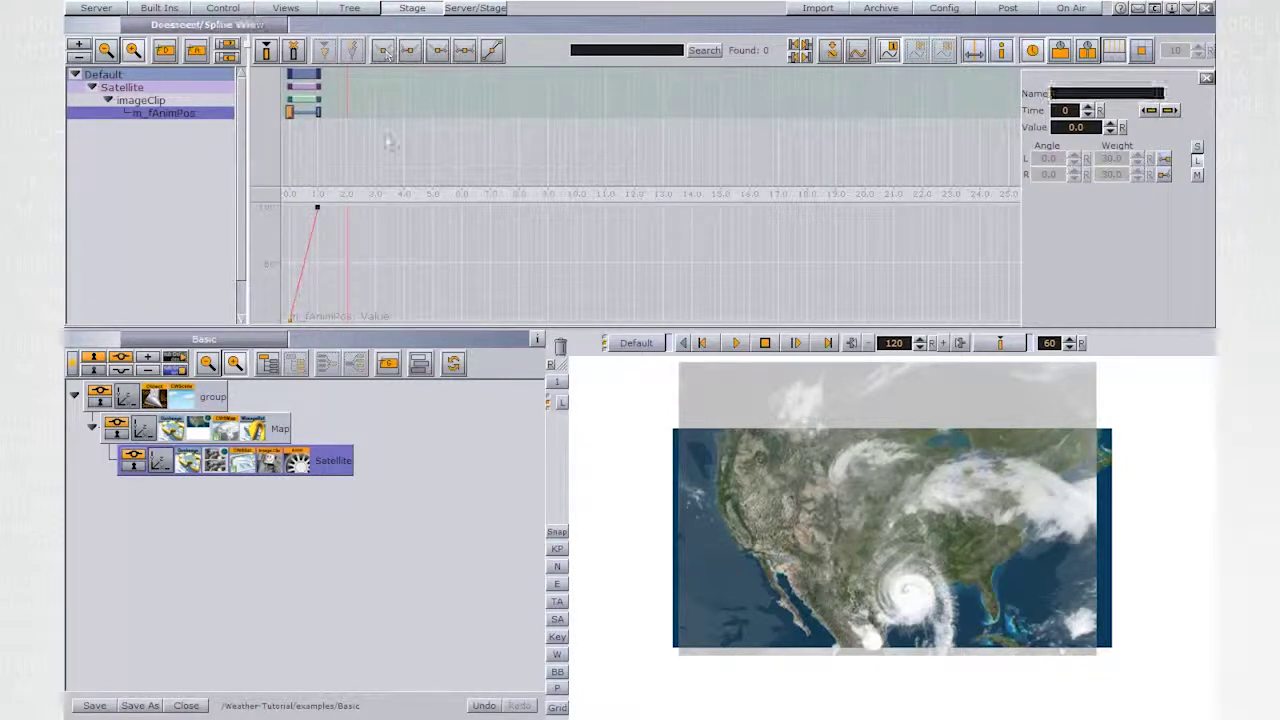
left_click(737, 343)
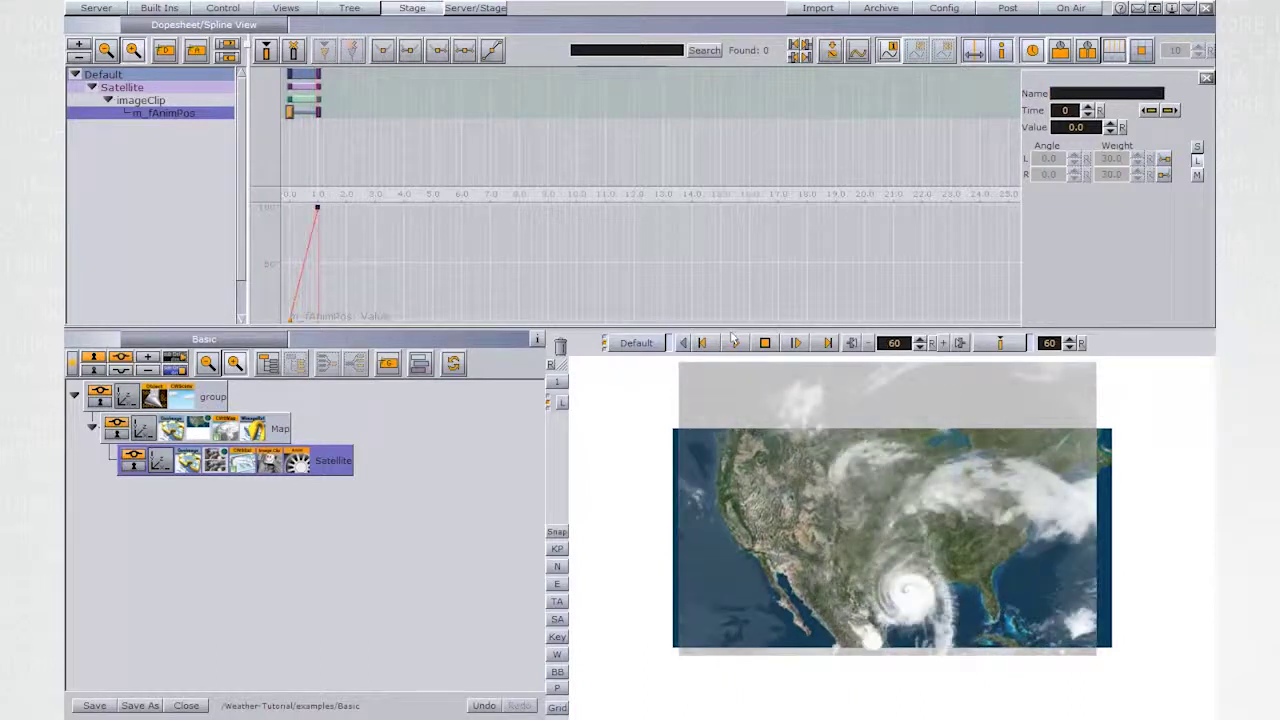
Add the WSatLook weather shader to the Satellite container and open its settings.
left_click(160, 8)
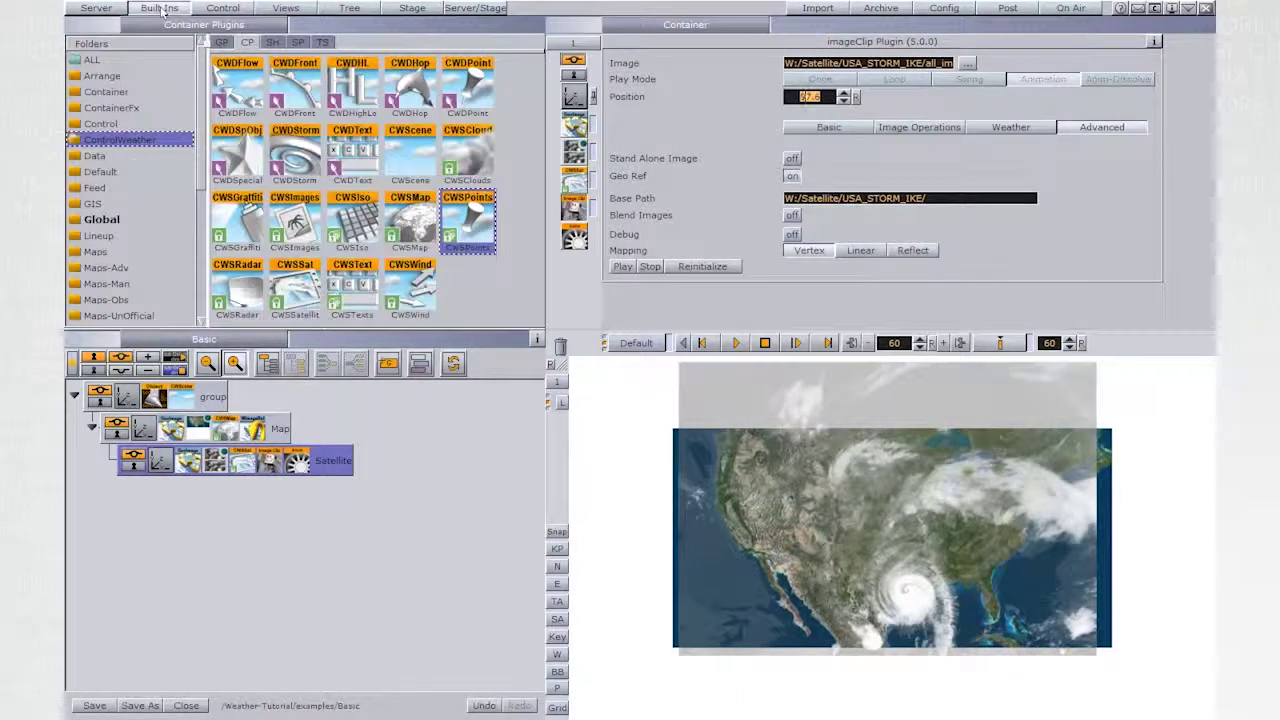
left_click(271, 42)
left_click_drag(410, 88, 306, 463)
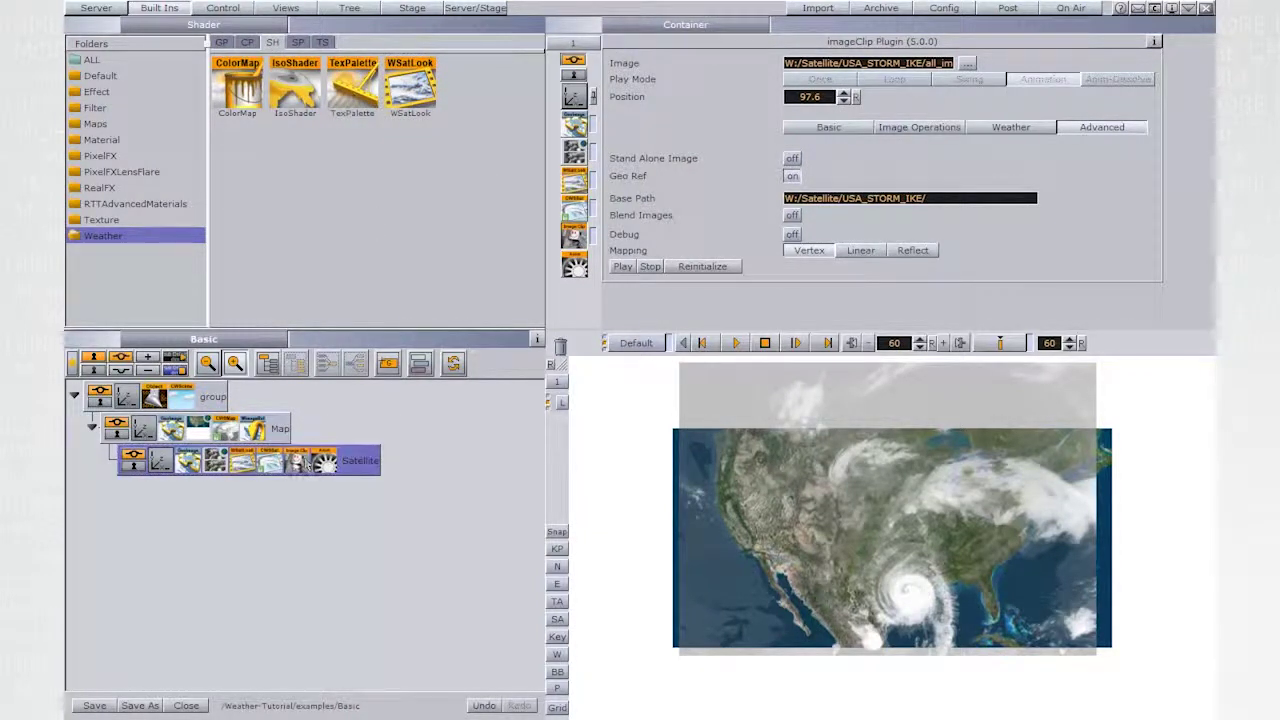
left_click(269, 461)
left_click(242, 461)
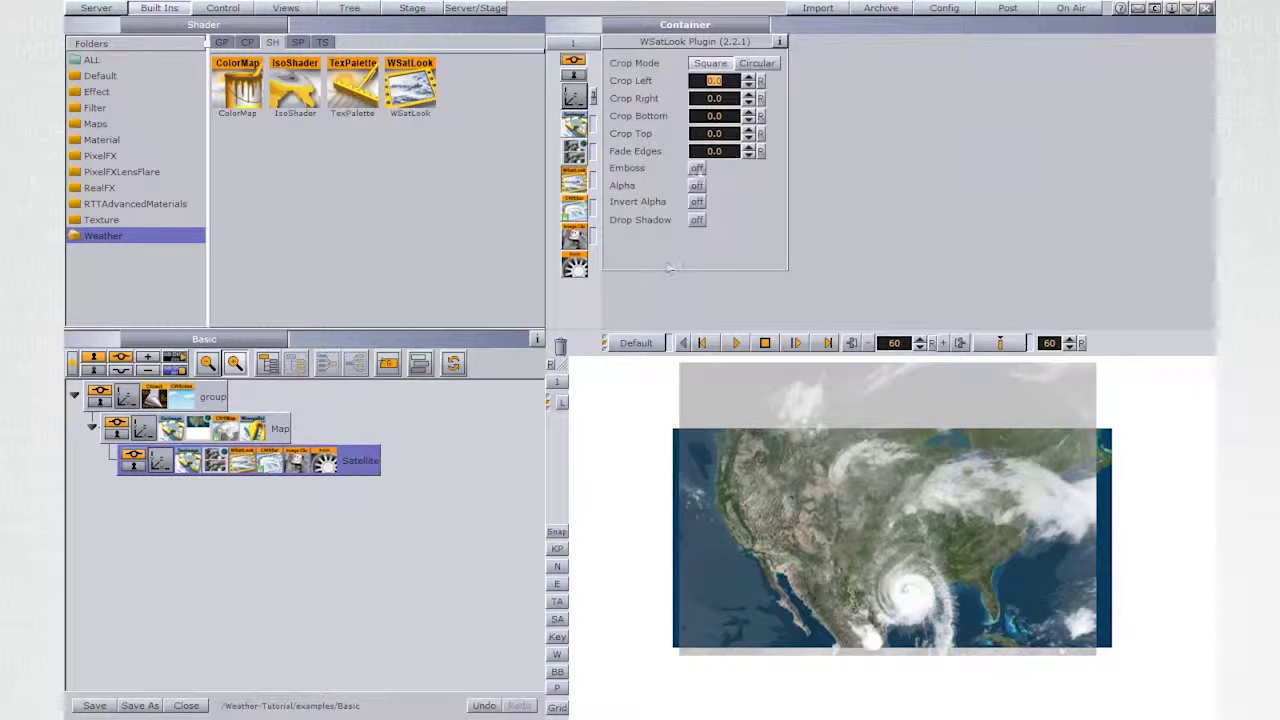
Turn on Emboss in the WSatLook shader with direction South-East and a value of 48.0.
left_click(698, 168)
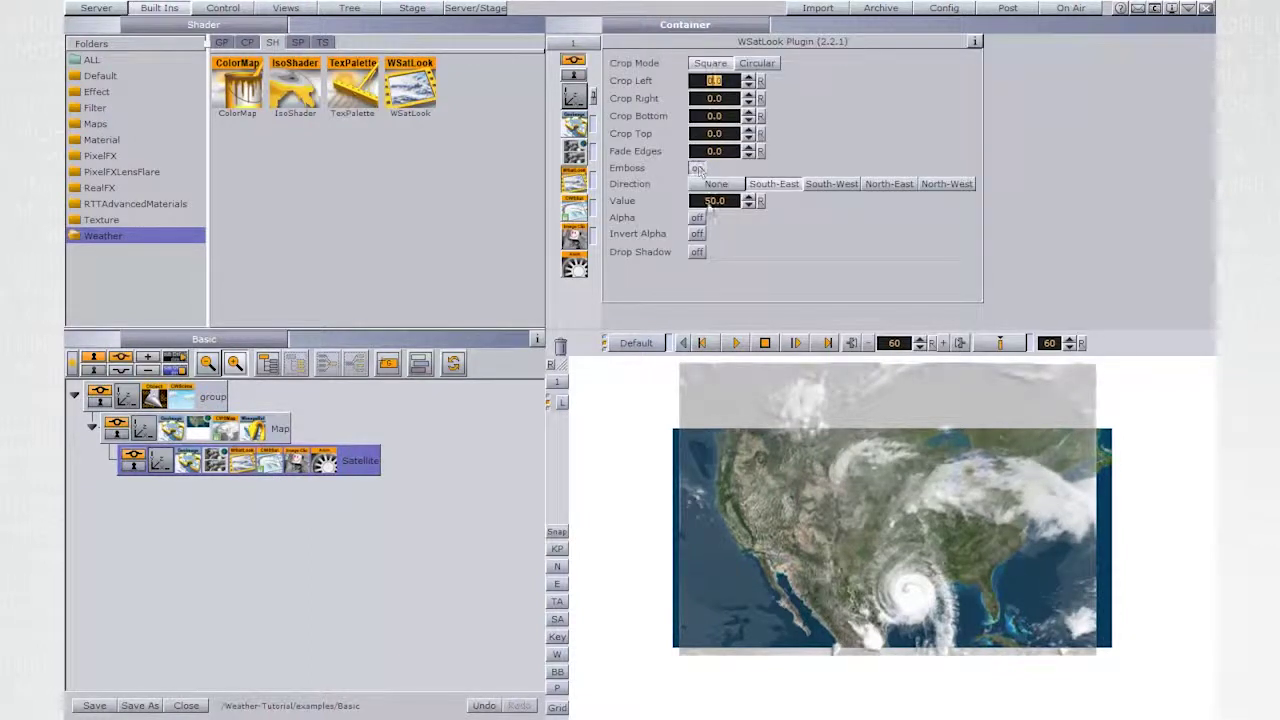
left_click(819, 188)
left_click(774, 186)
mouse_move(722, 202)
left_mouse_down()
mouse_move(756, 200)
mouse_move(329, 216)
mouse_move(640, 211)
left_mouse_up()
left_click(714, 201)
mouse_move(738, 202)
left_mouse_down()
mouse_move(200, 205)
mouse_move(766, 185)
mouse_move(555, 197)
left_mouse_up()
type("30")
key("Return")
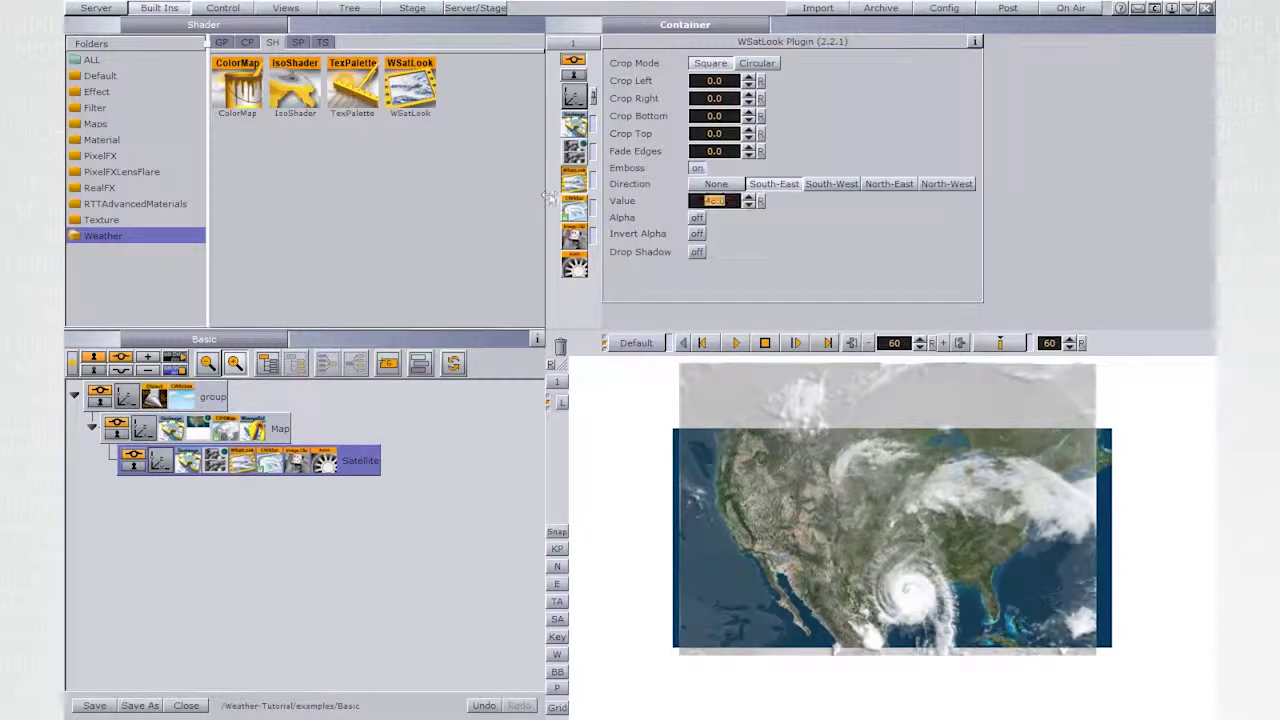
left_click(700, 201)
Turn on Alpha in the WSatLook shader, set Min Threshold to 89 with Max Threshold at 255, and play the animation.
left_click(700, 218)
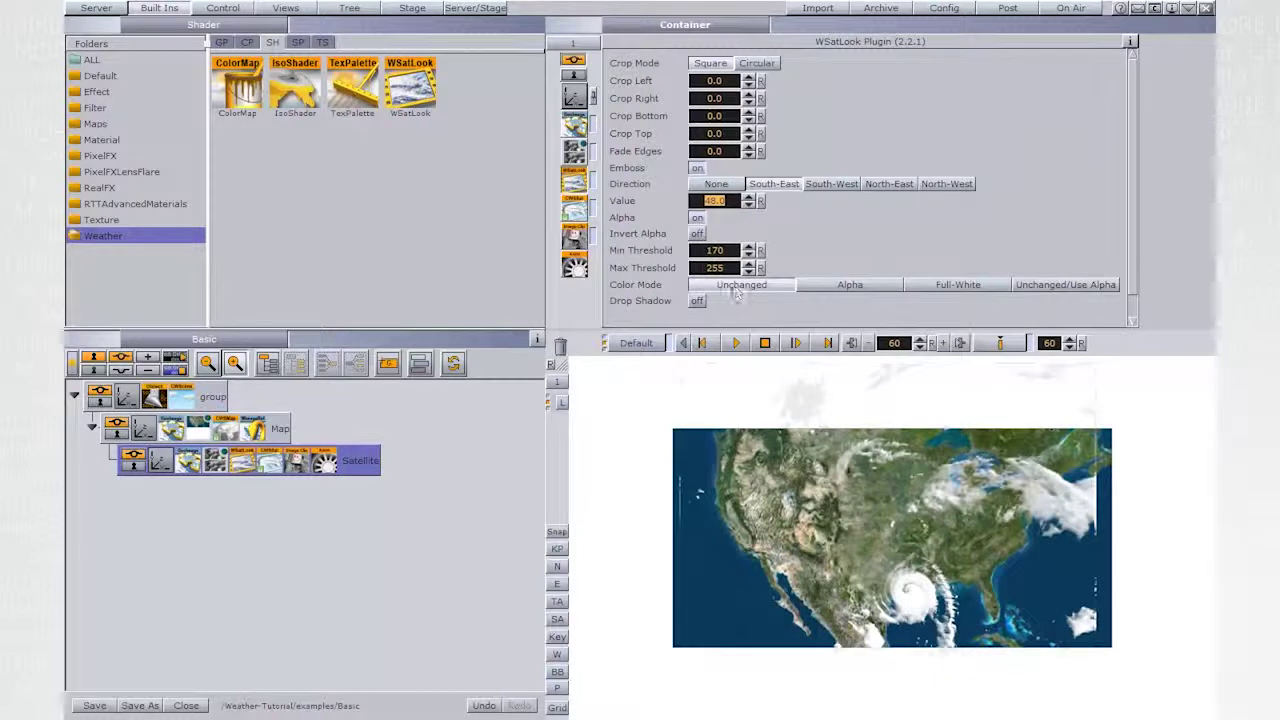
left_click_drag(722, 254, 629, 272)
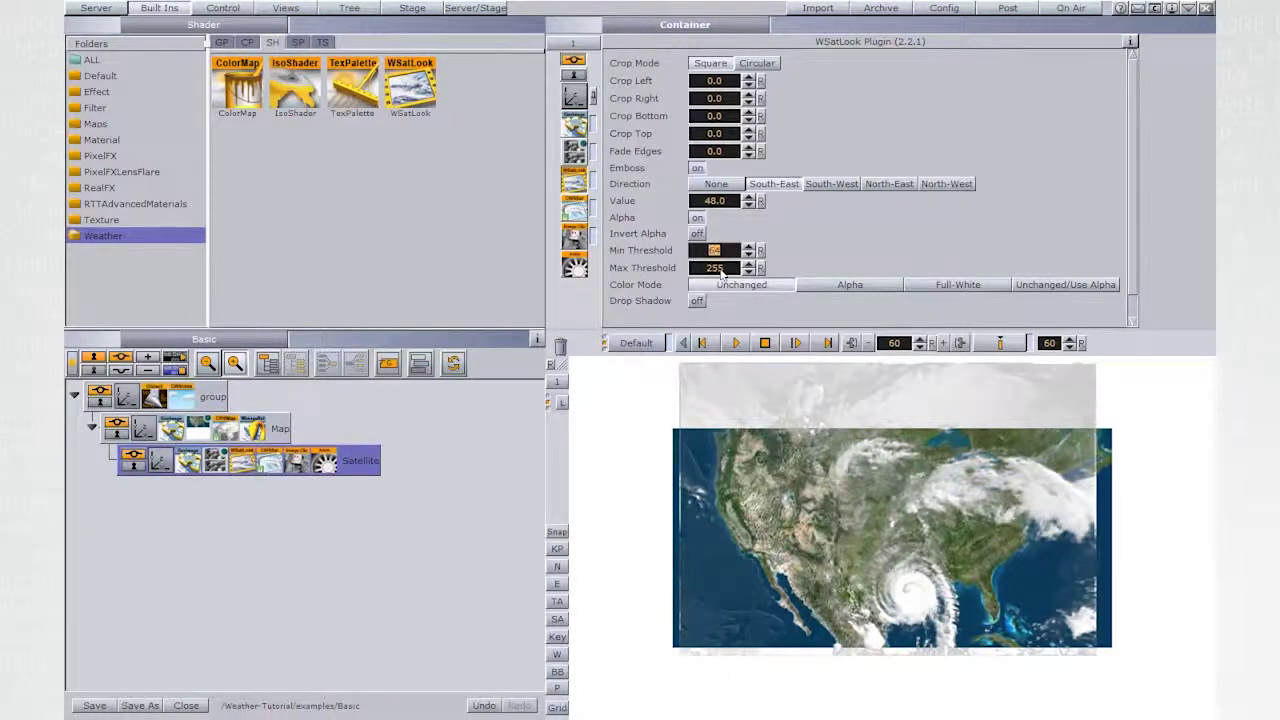
left_click_drag(726, 272, 735, 245)
left_click(737, 343)
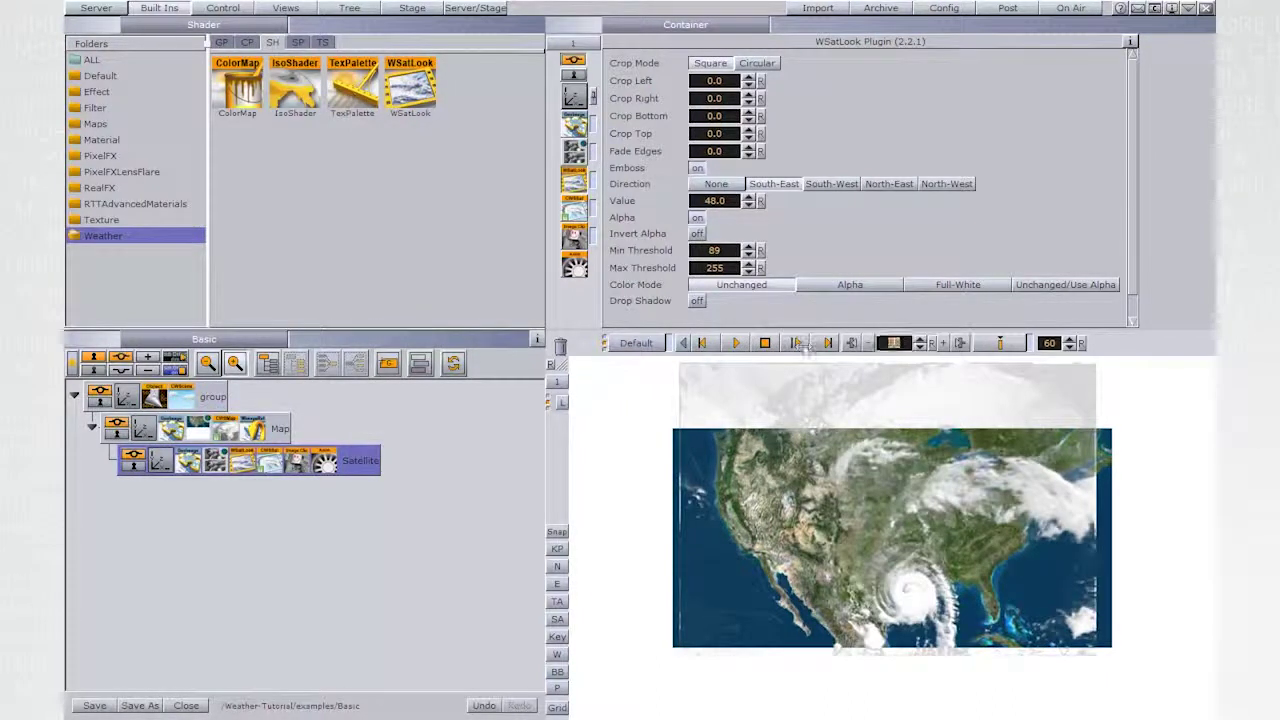
Turn on the shader's Drop Shadow, set its distance to 3.5 and color opacity to 28.235, and scrub through the animation.
left_click(697, 301)
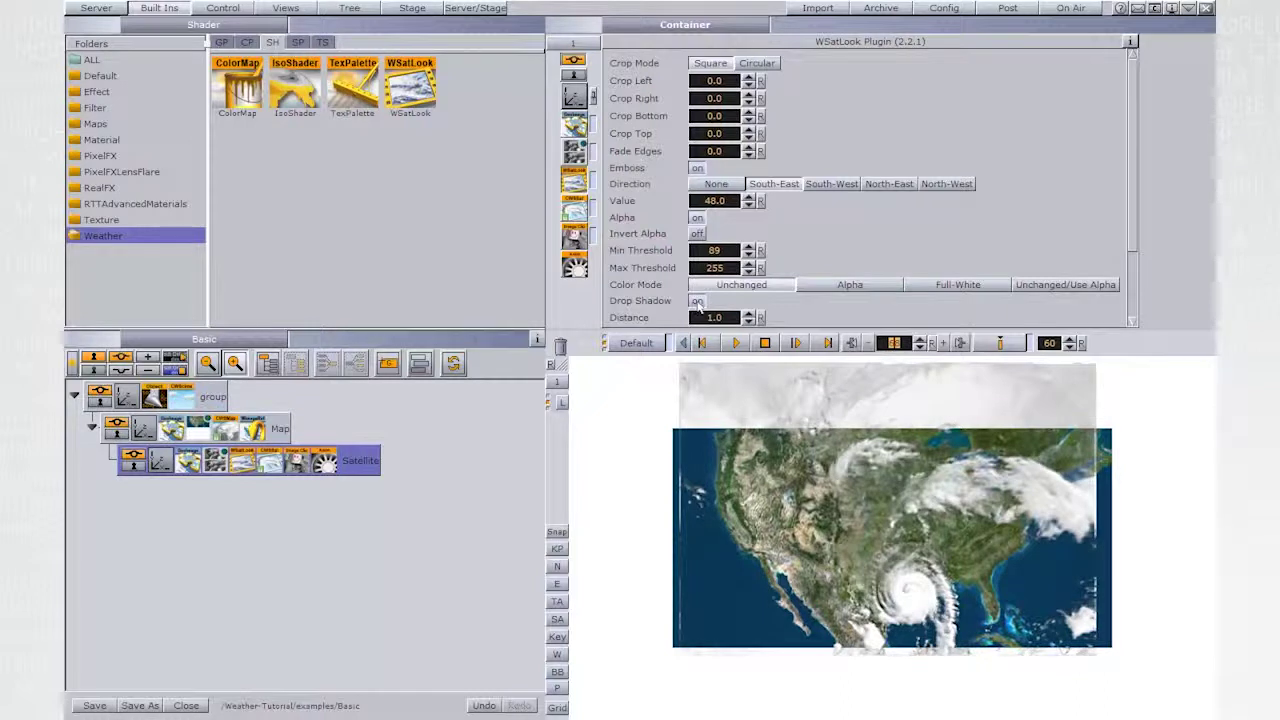
scroll(1128, 292, "down", 3)
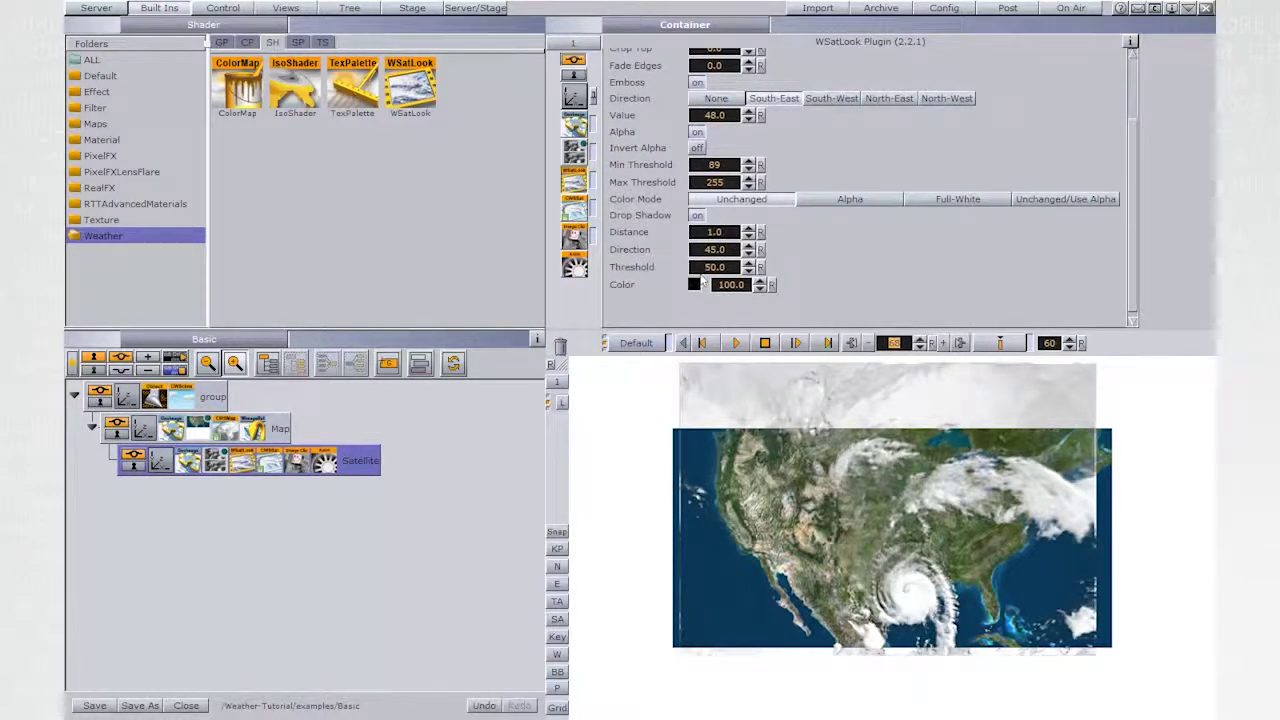
mouse_move(736, 287)
left_mouse_down()
mouse_move(692, 285)
mouse_move(734, 285)
mouse_move(713, 288)
left_mouse_up()
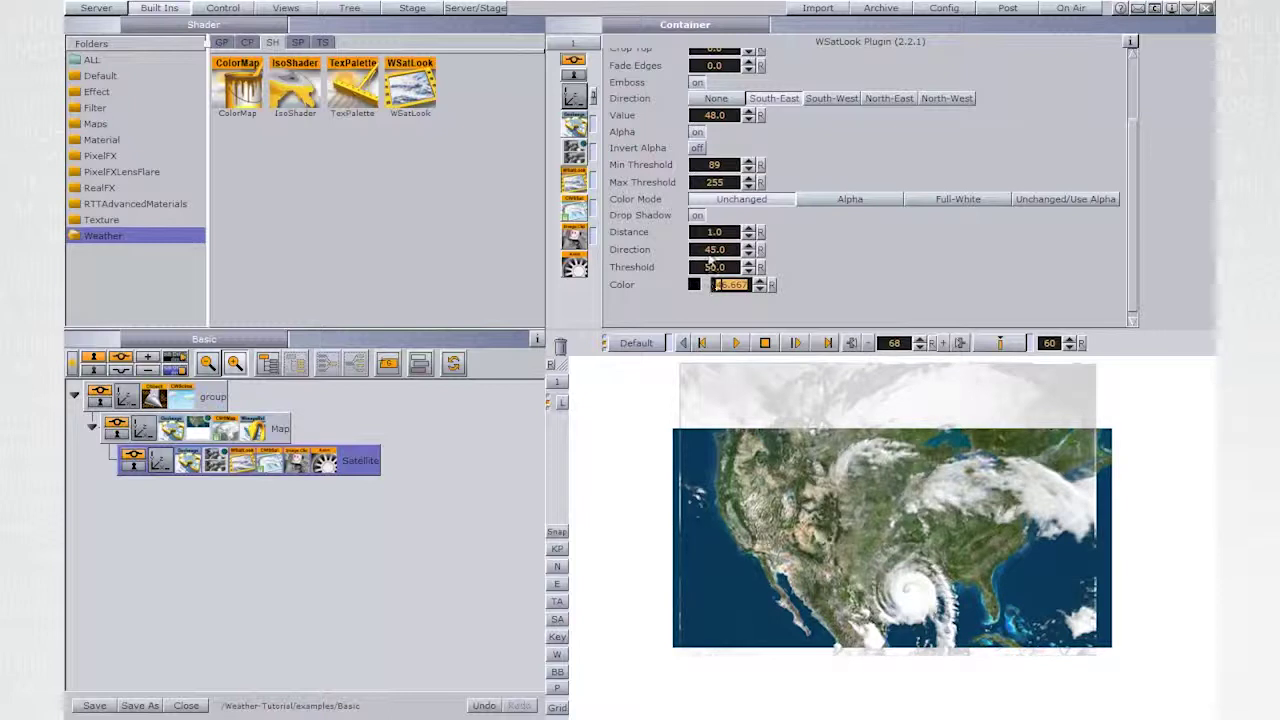
left_click_drag(713, 232, 733, 236)
left_click_drag(739, 288, 716, 289)
mouse_move(888, 346)
left_mouse_down()
mouse_move(815, 358)
mouse_move(872, 351)
left_mouse_up()
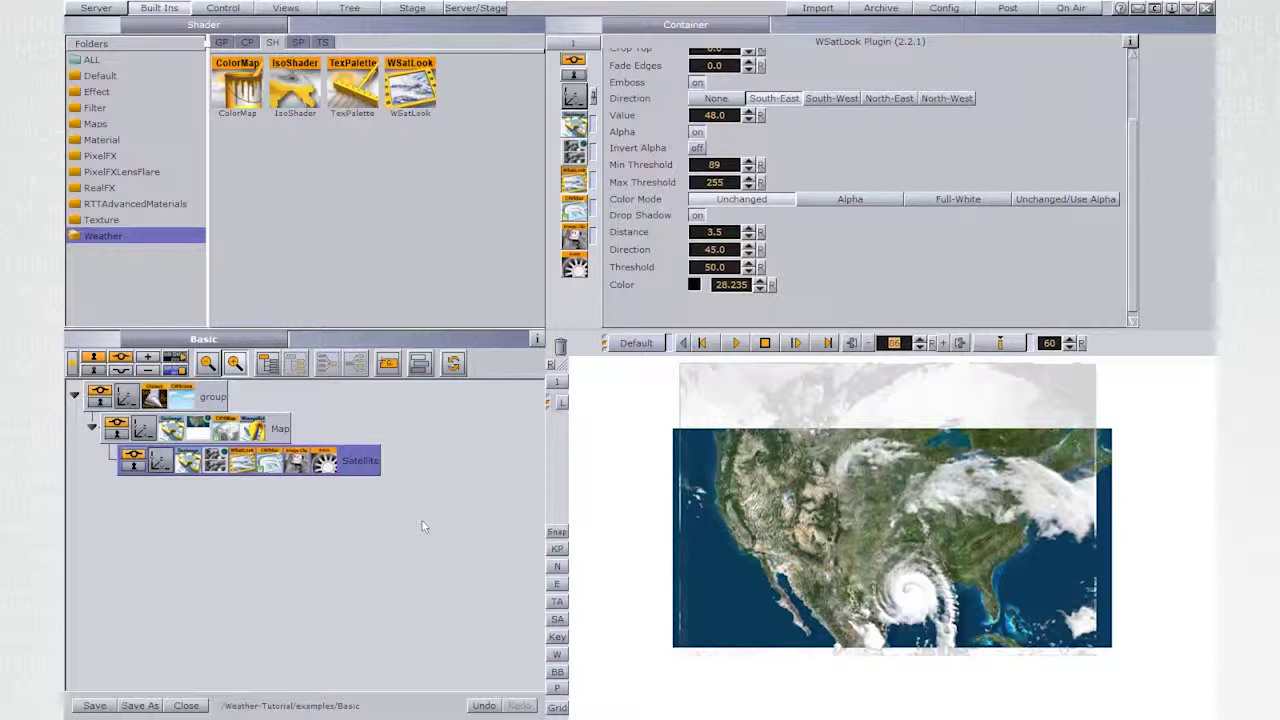
Save the scene as Satellite in the Weather-Tutorial/examples folder.
left_click(139, 706)
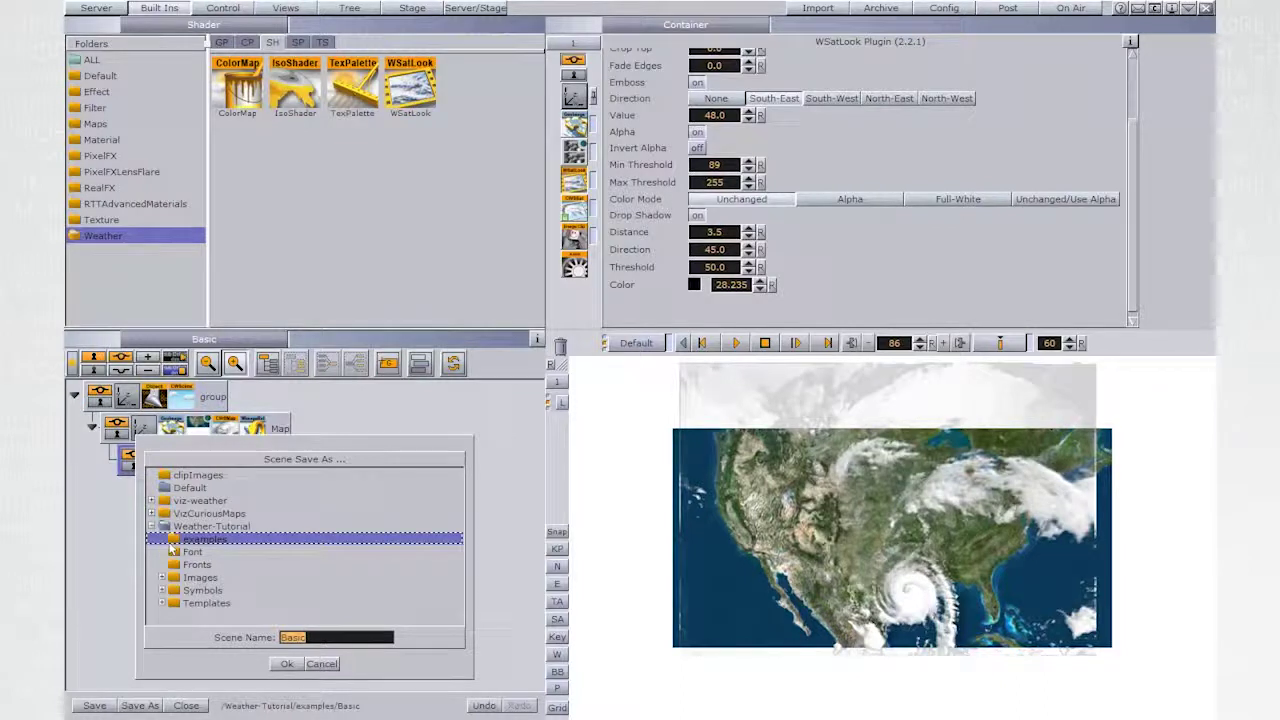
type("Satell")
key("Return")
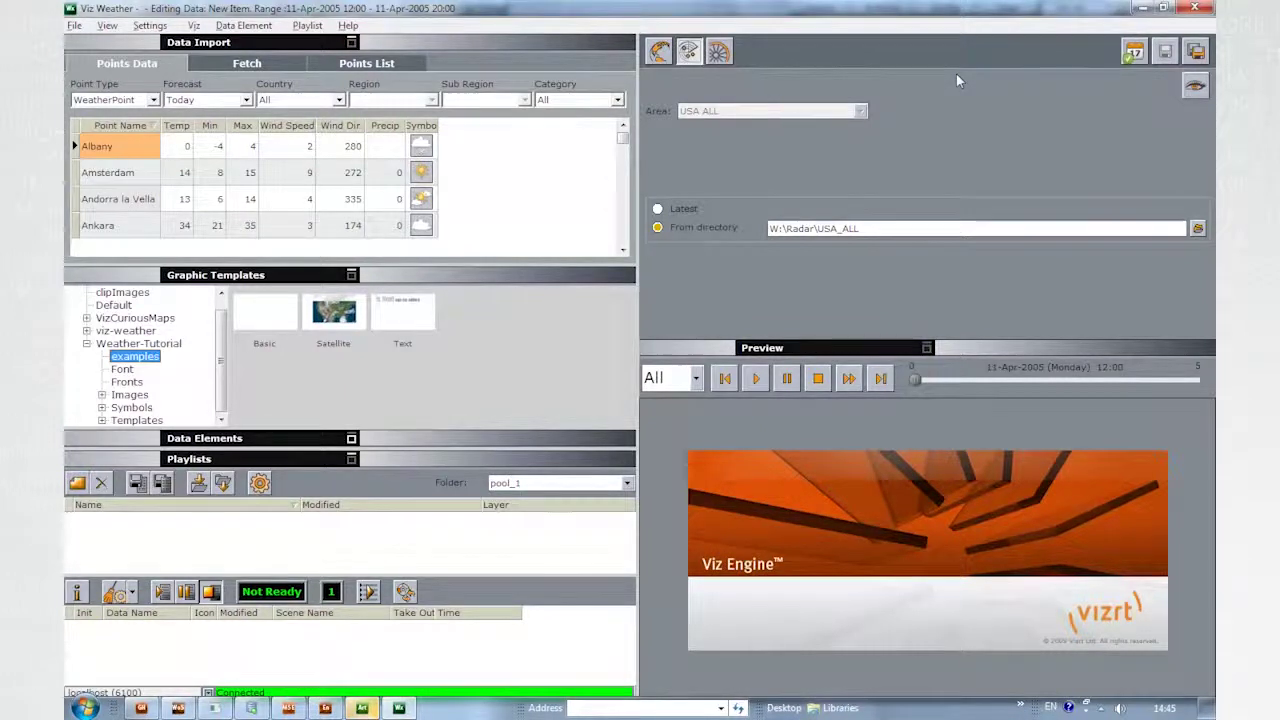
In Viz Weather, load the Satellite template from the Weather-Tutorial examples folder, discarding the changes to the current data item.
right_click(184, 357)
left_click(212, 365)
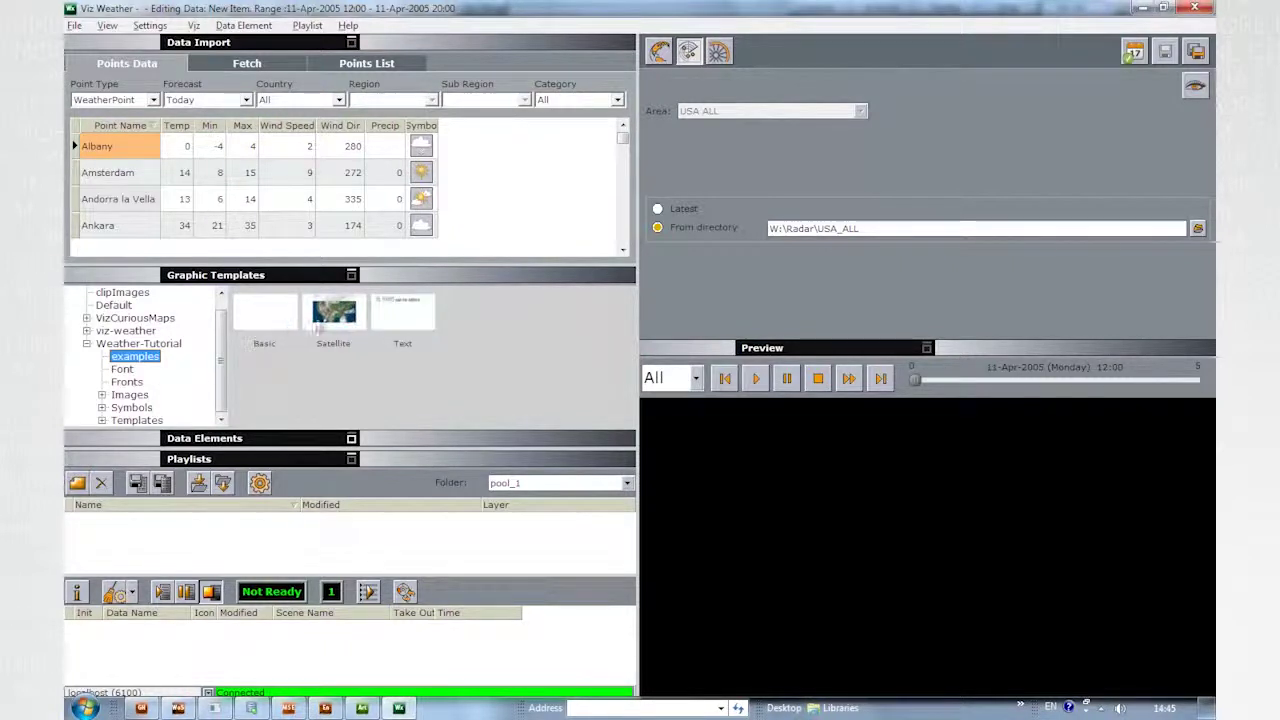
double_click(333, 314)
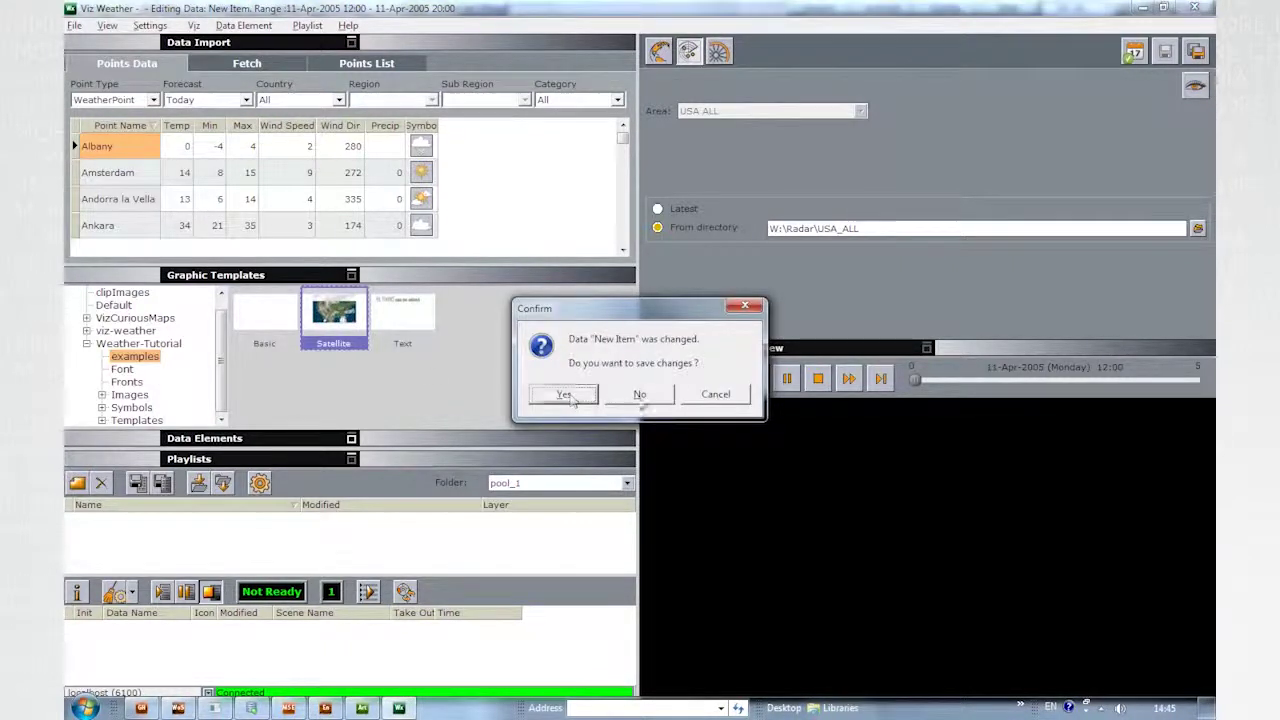
left_click(640, 394)
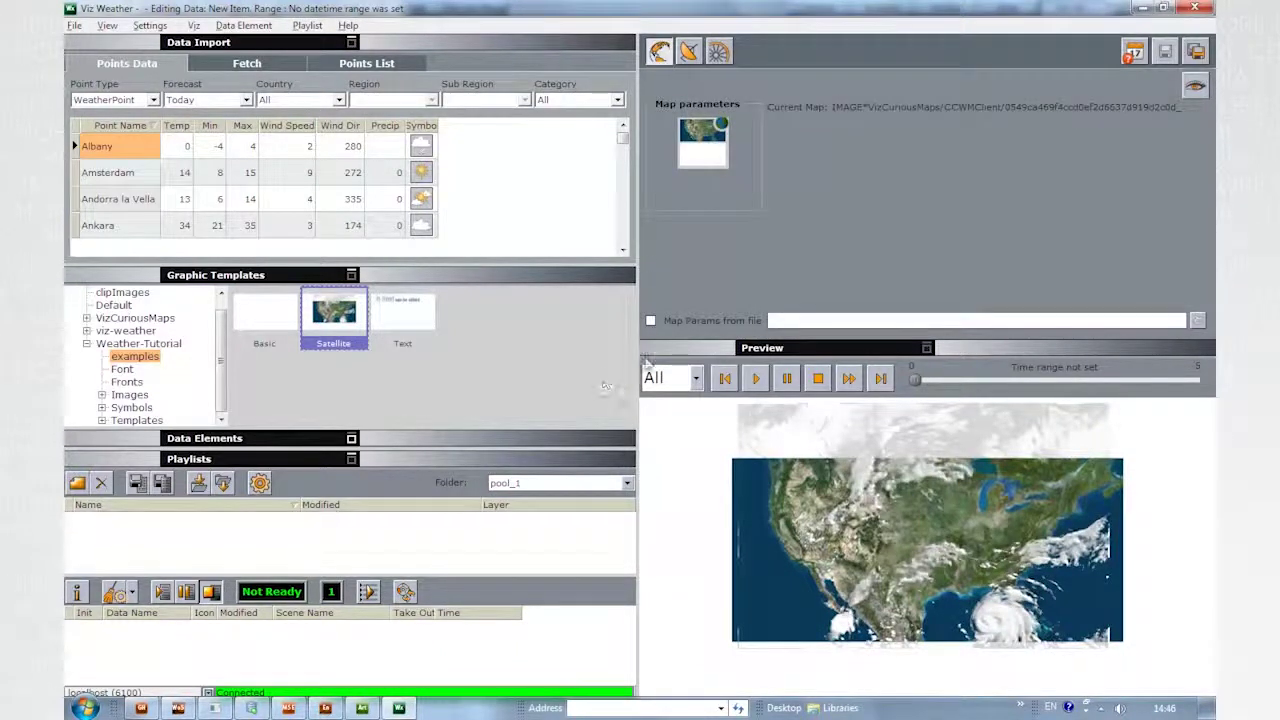
Look at the map images offered for the template's map and close the browser without choosing another.
left_click(710, 142)
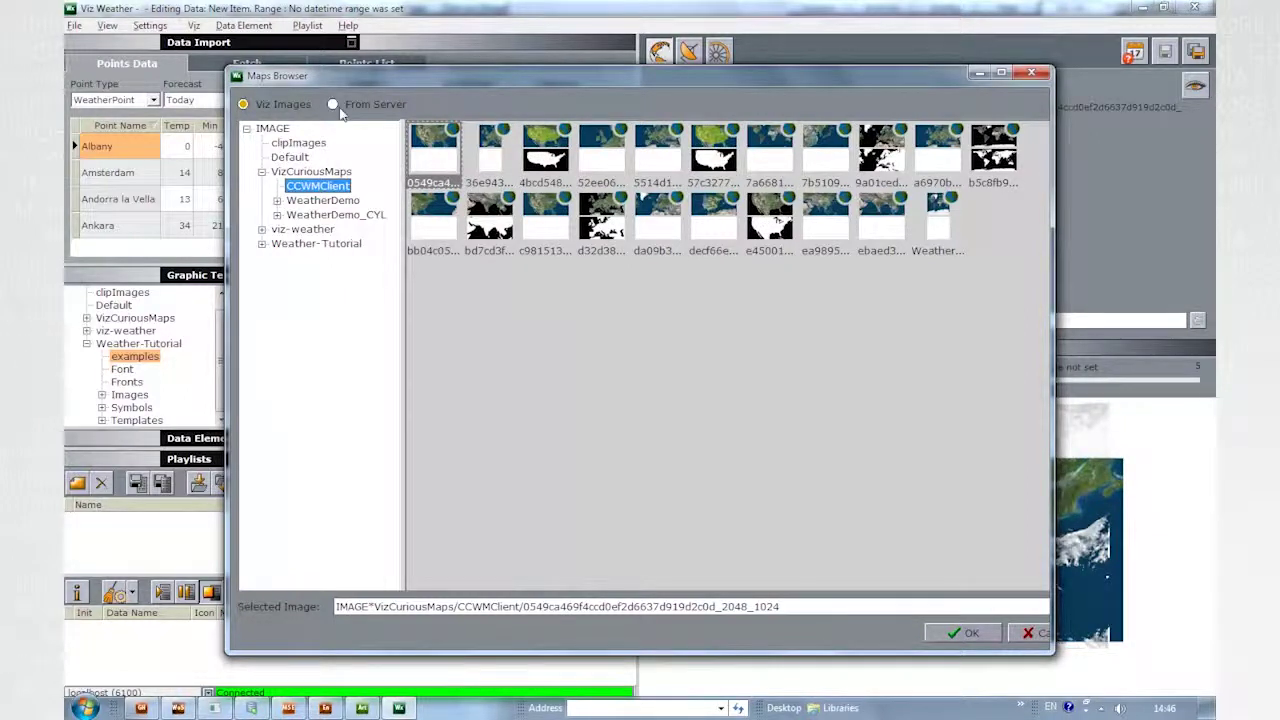
left_click(1036, 632)
Set the satellite image source to the directory W:\Satellite\USA_STORM_IKE instead of the latest images.
left_click(689, 52)
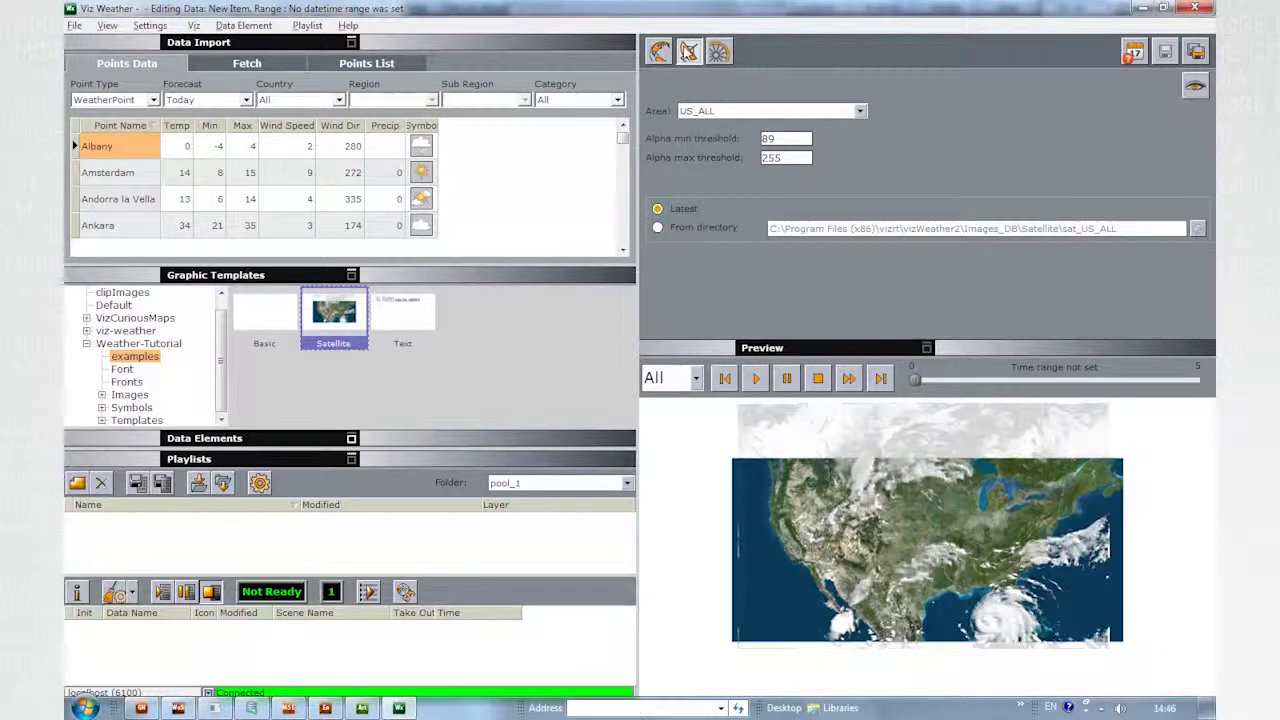
left_click(717, 225)
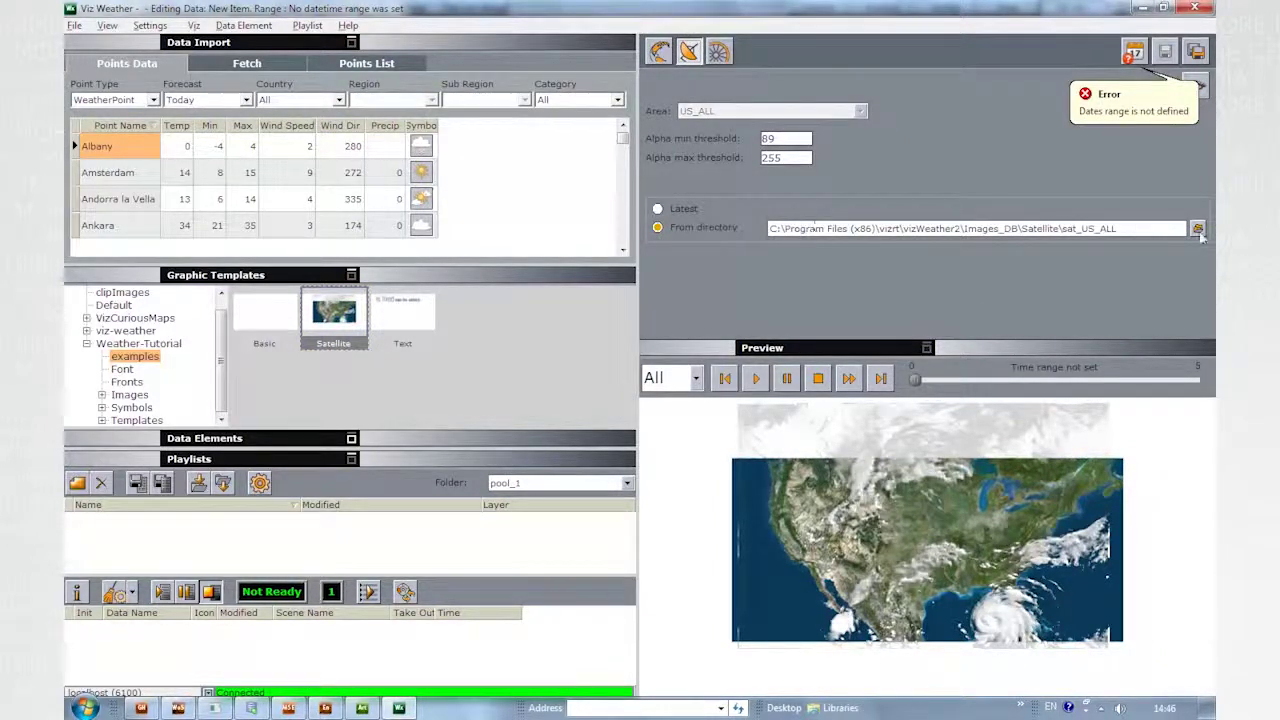
left_click(1197, 228)
left_click_drag(750, 377, 733, 433)
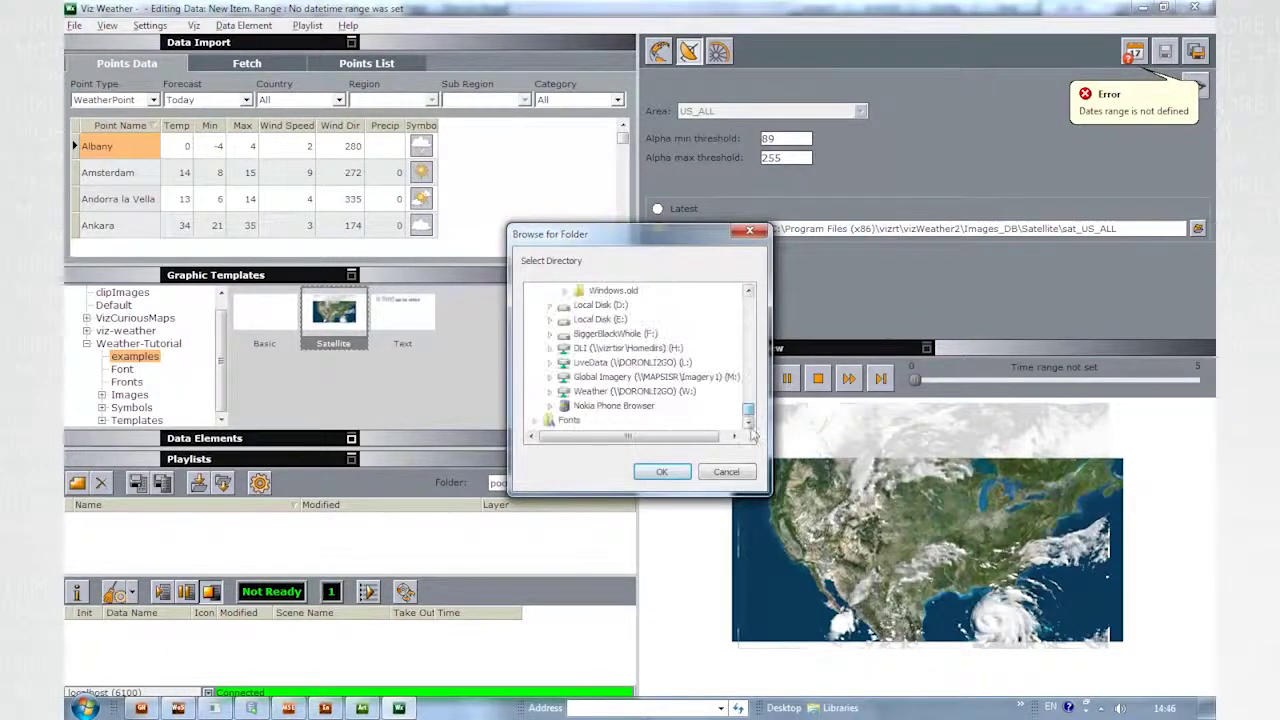
left_click(550, 391)
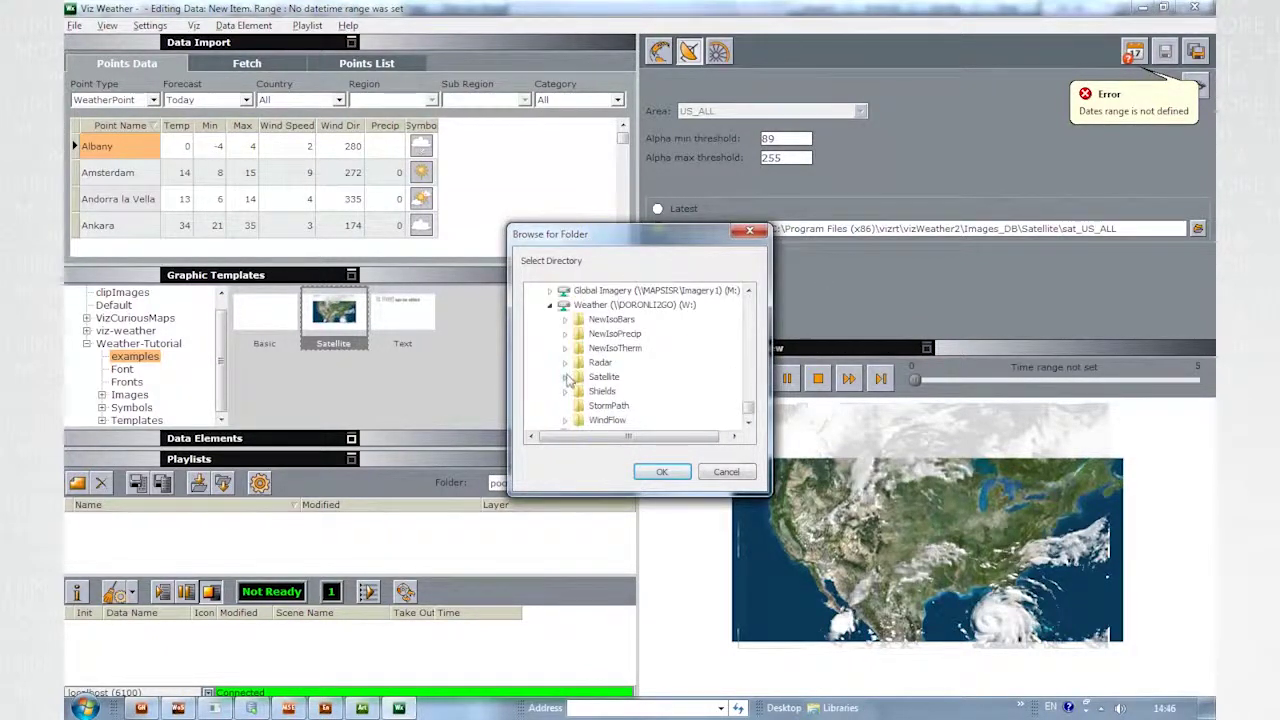
left_click(565, 377)
left_click(630, 405)
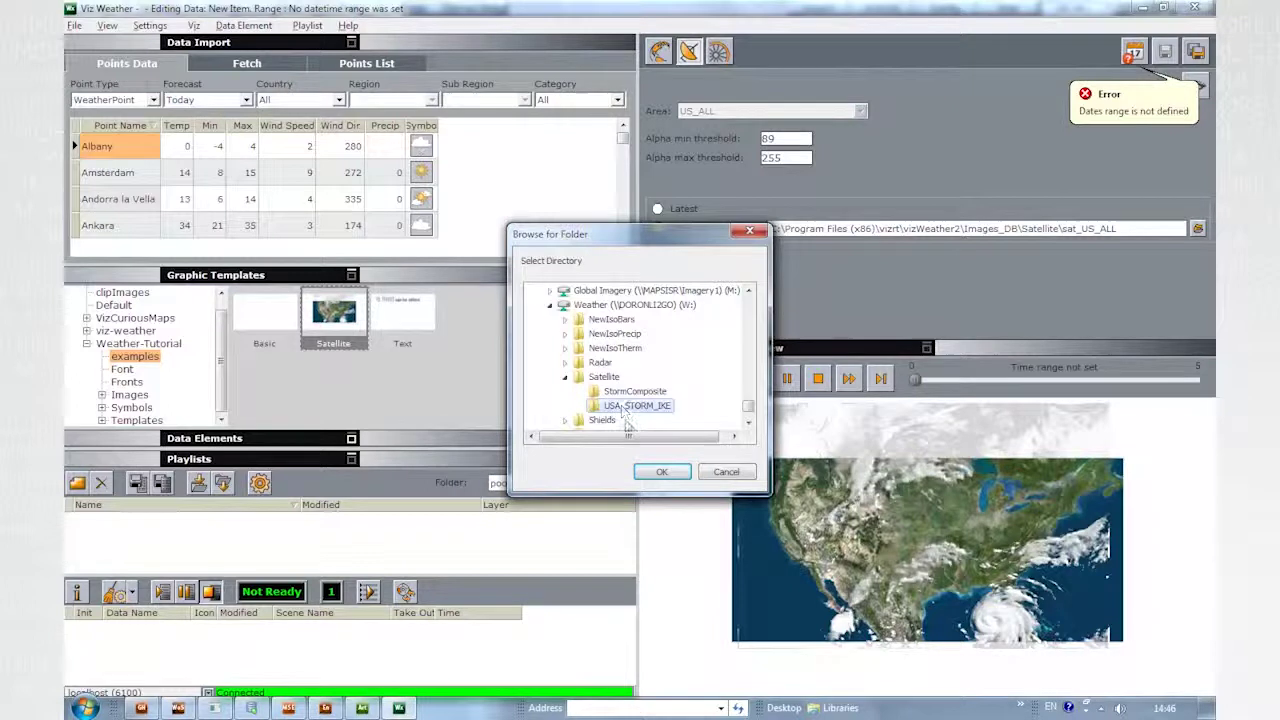
left_click(658, 471)
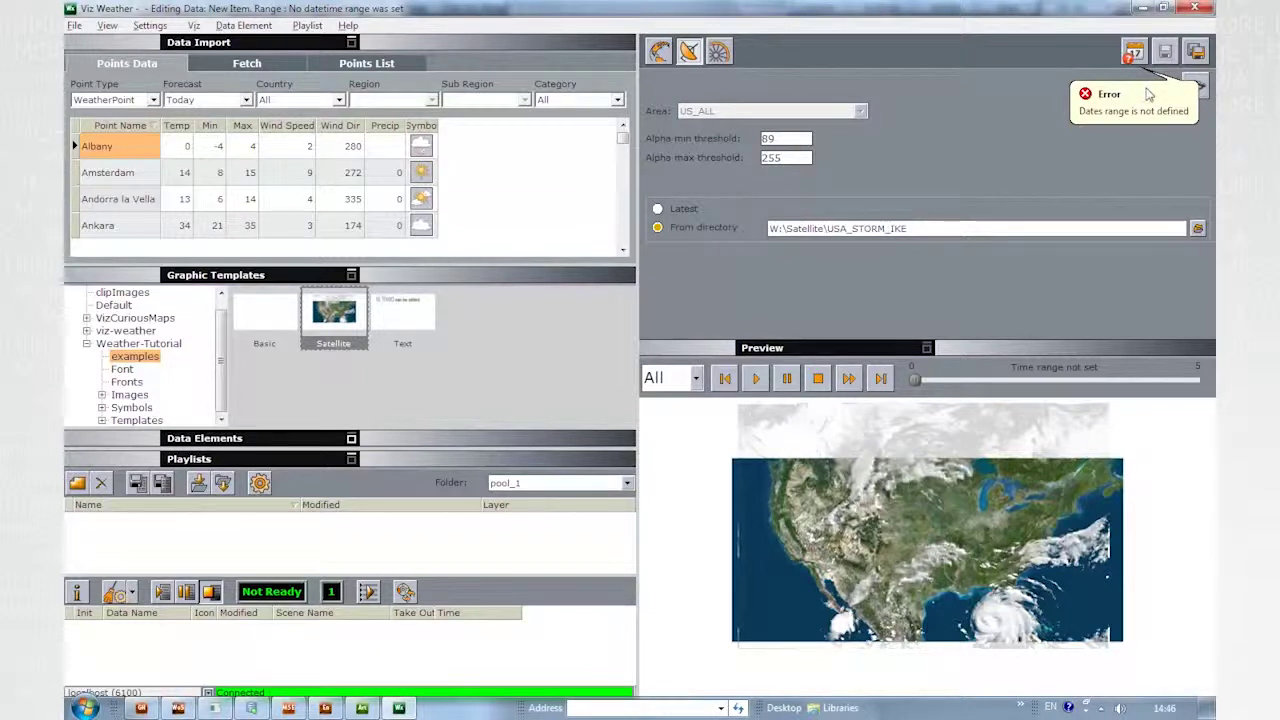
Set the element's date range with Magic Dates to 11-Sep-2008 06:00 through 13-Sep-2008 09:00.
left_click(1133, 51)
left_click(572, 405)
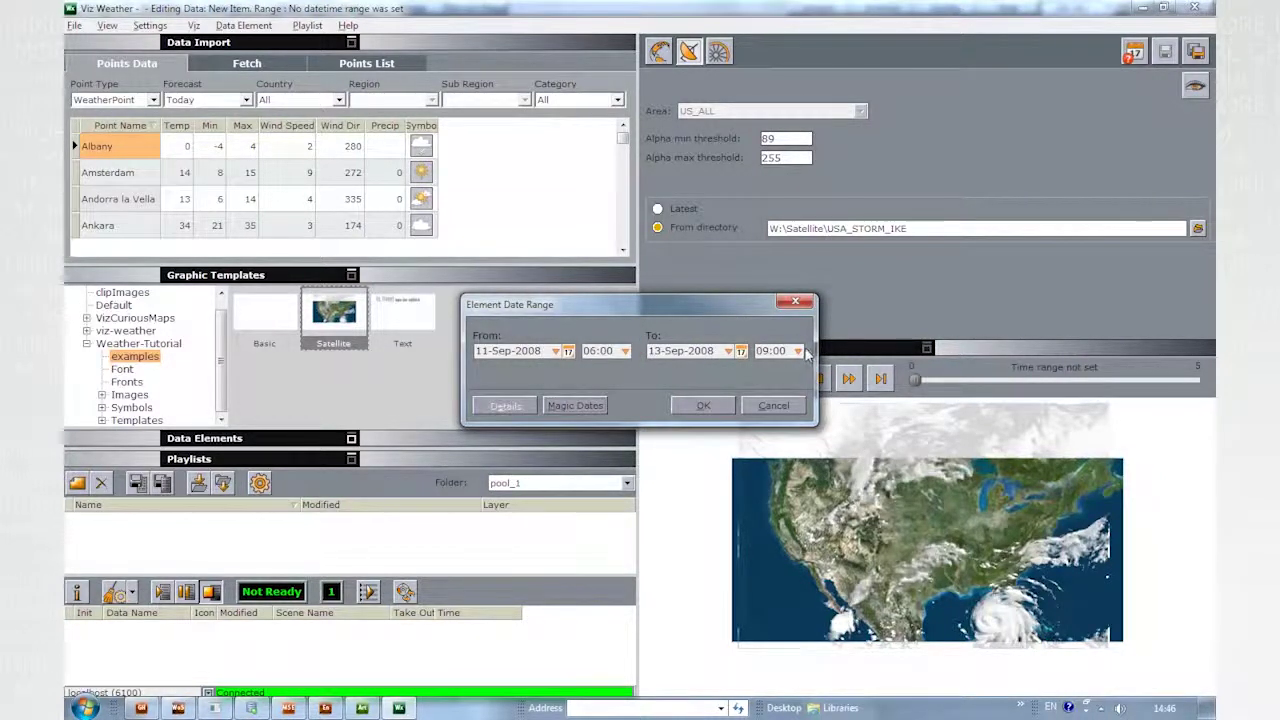
left_click(714, 405)
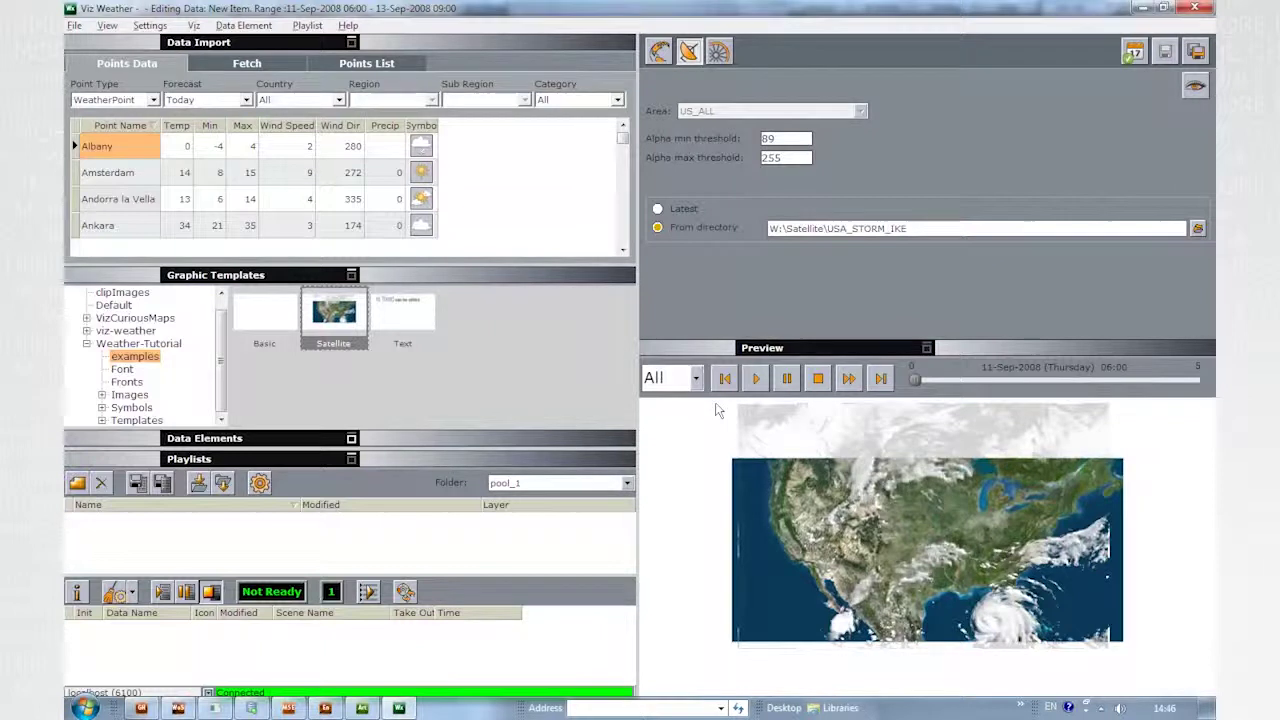
Scrub and play the satellite preview, and set the Alpha min threshold to 124.3.
left_click_drag(912, 382, 948, 381)
left_click(757, 380)
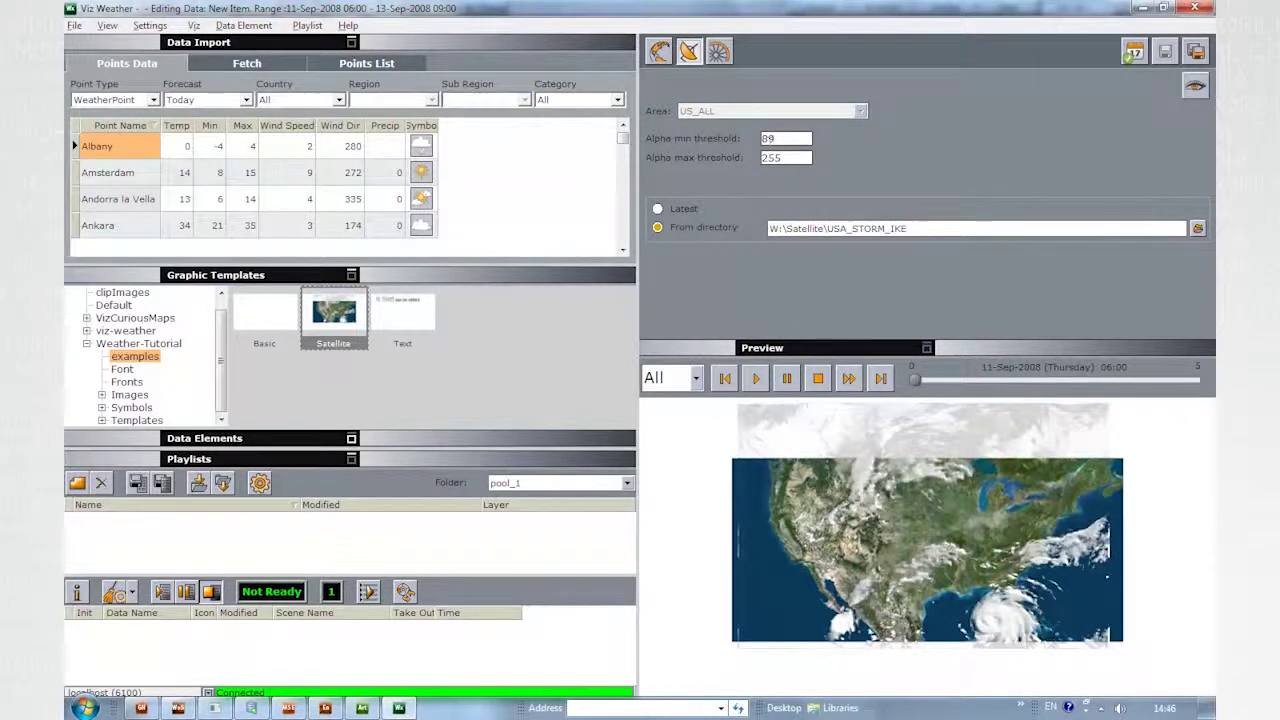
left_click_drag(858, 138, 1046, 145)
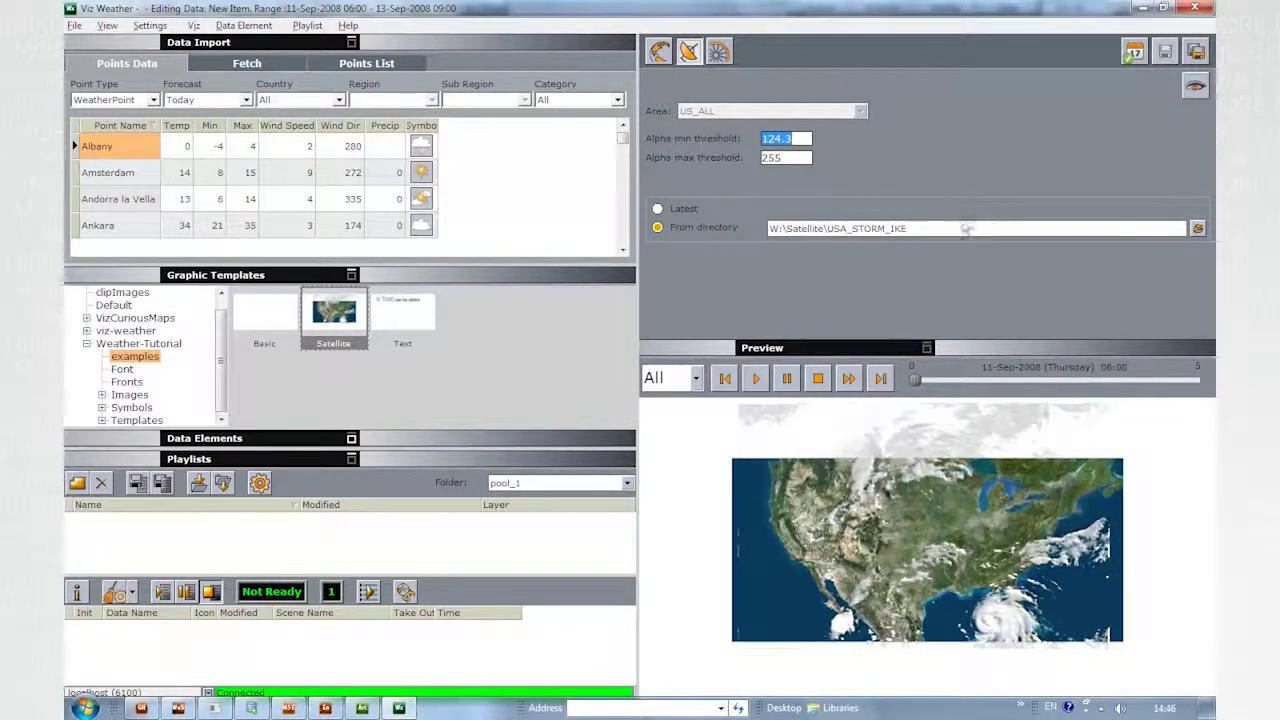
Set the element's data animation length to 1 second and play the satellite preview.
left_click(718, 52)
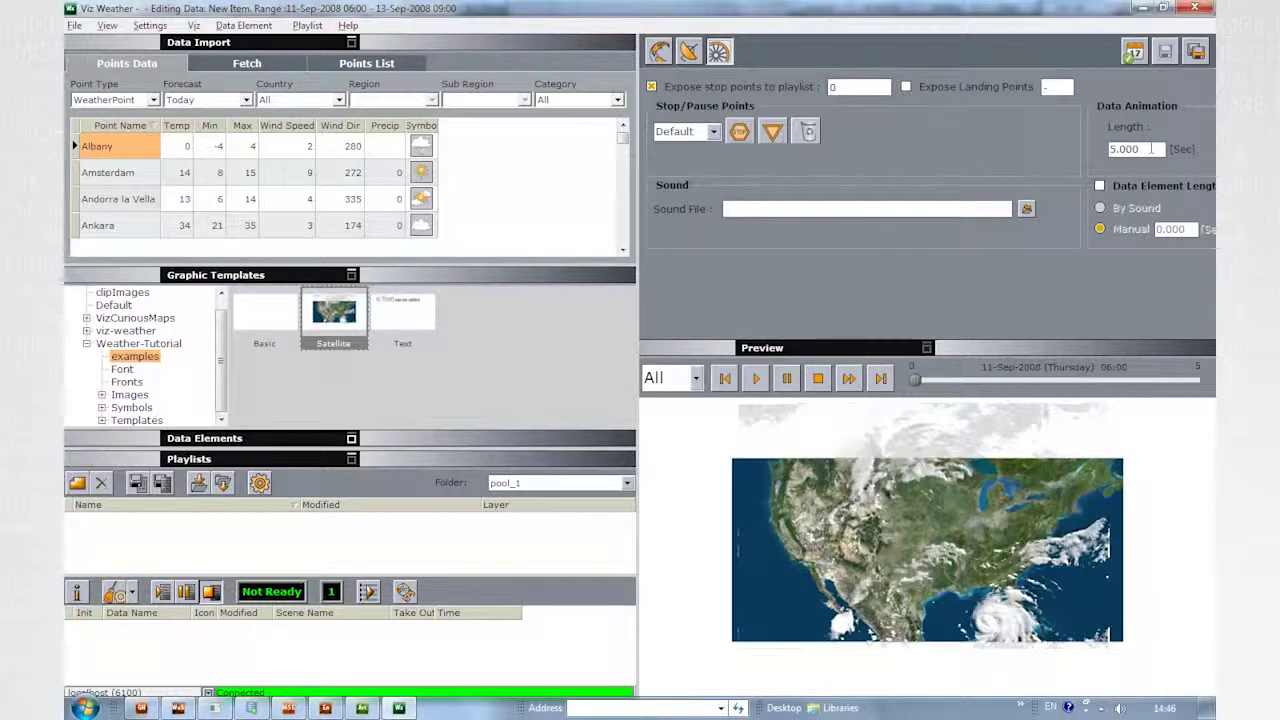
double_click(1151, 148)
type("11")
key("Return")
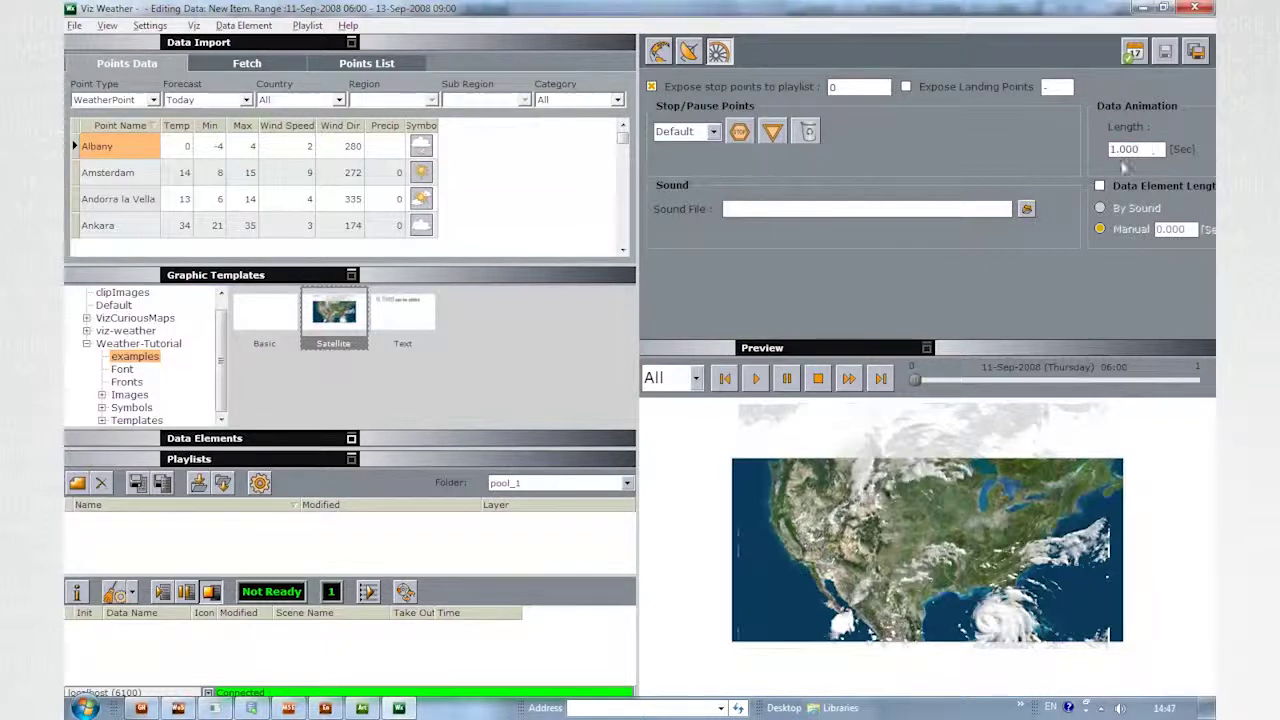
left_click(756, 379)
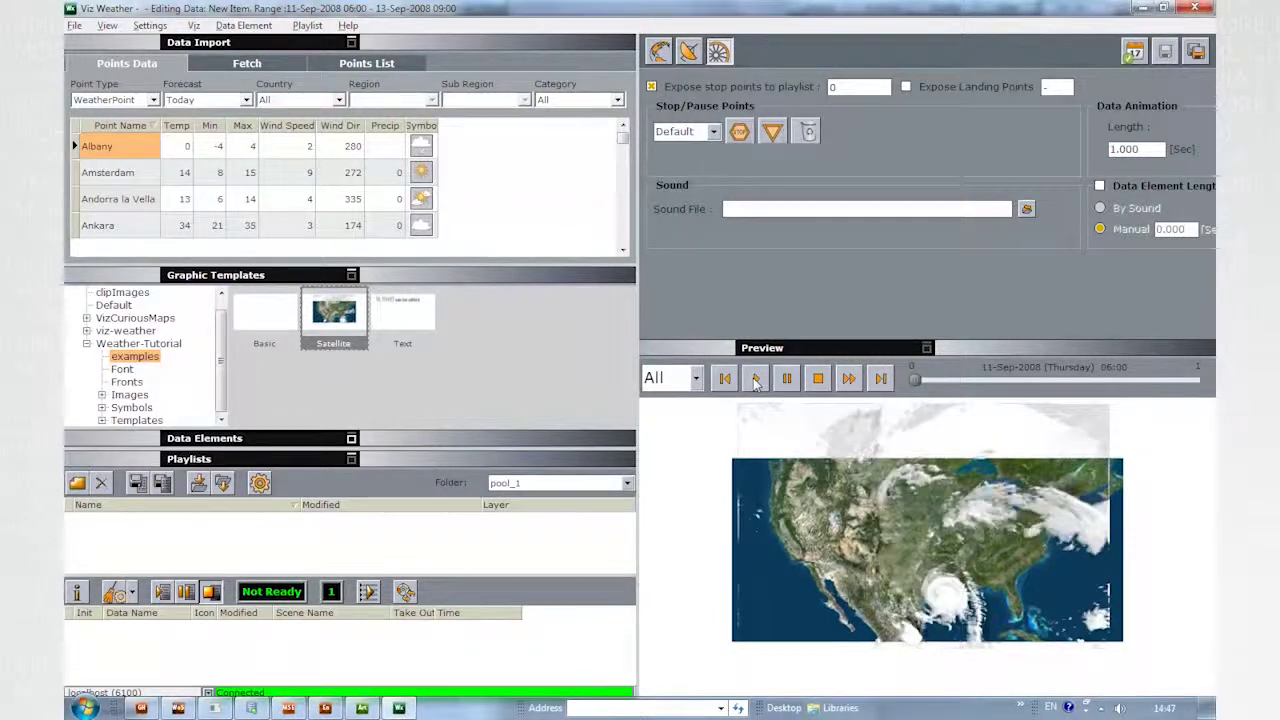
Set the data animation length to 10 seconds, then play and pause the satellite preview.
double_click(1150, 148)
type("10.000")
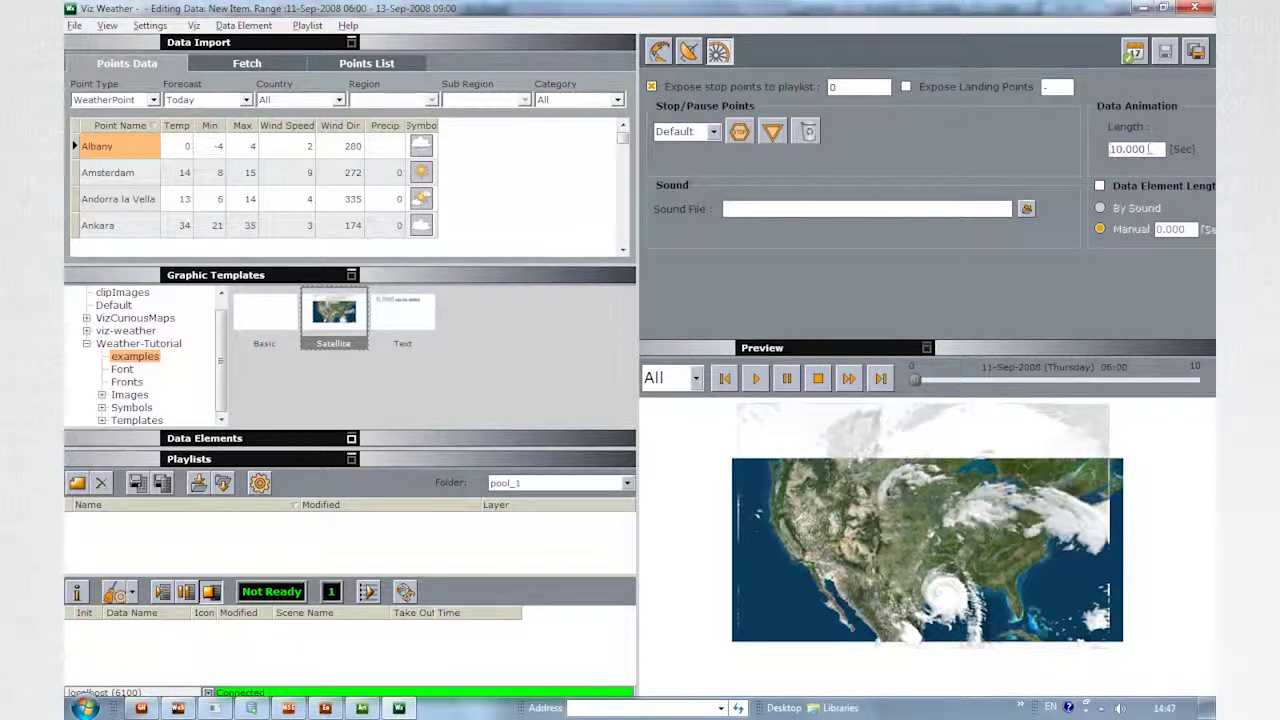
left_click(756, 381)
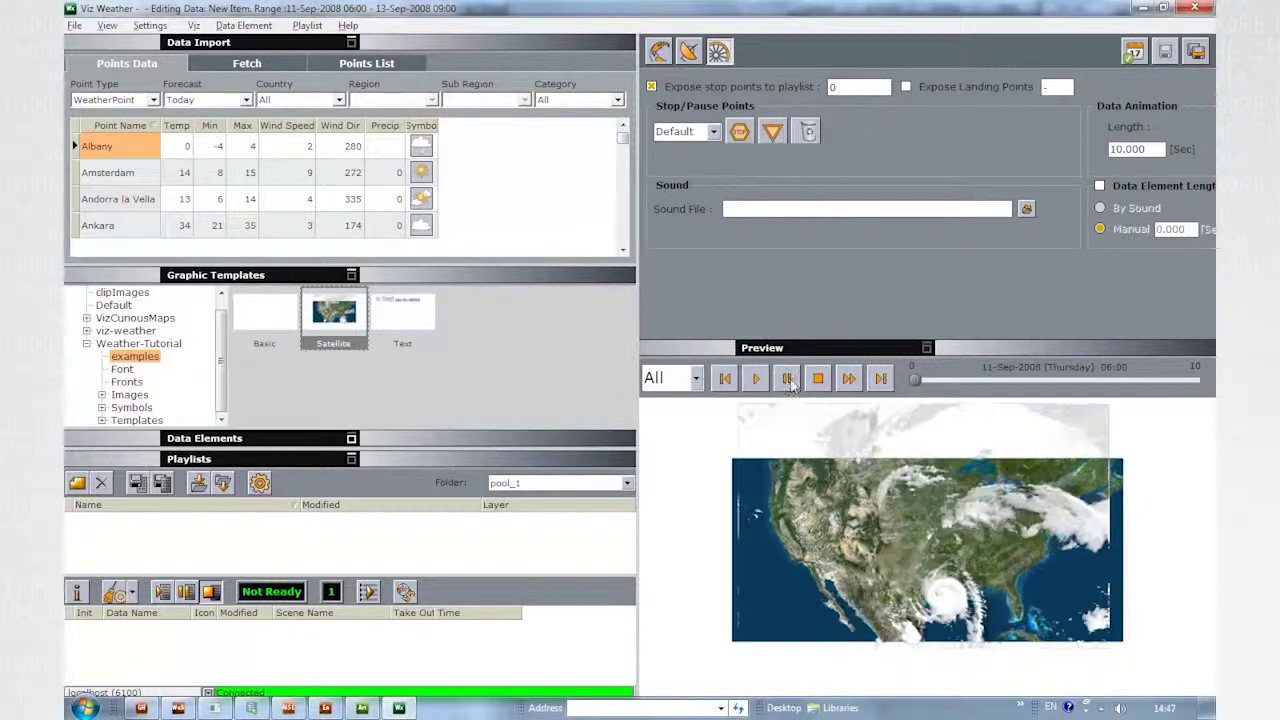
left_click(788, 379)
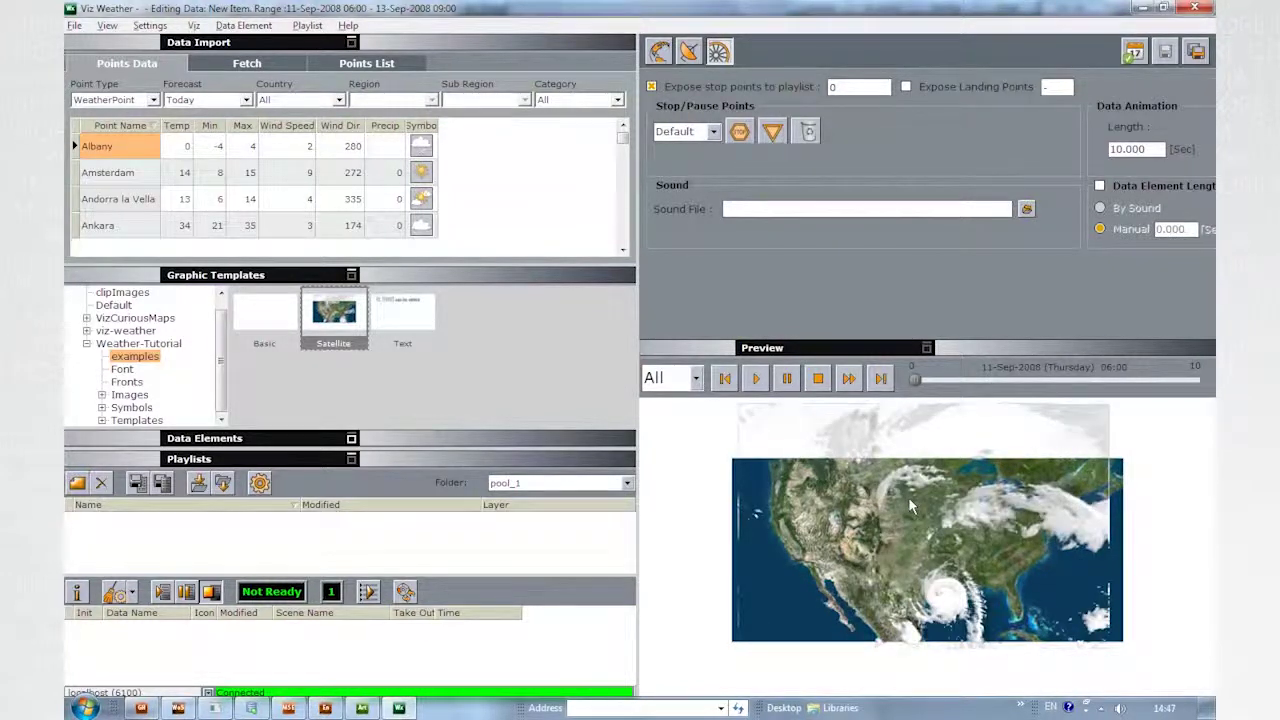
Replace the element's map with the image whose name begins with bb04c05 from the VizCuriousMaps CCWMClient folder.
left_click(659, 51)
left_click(701, 143)
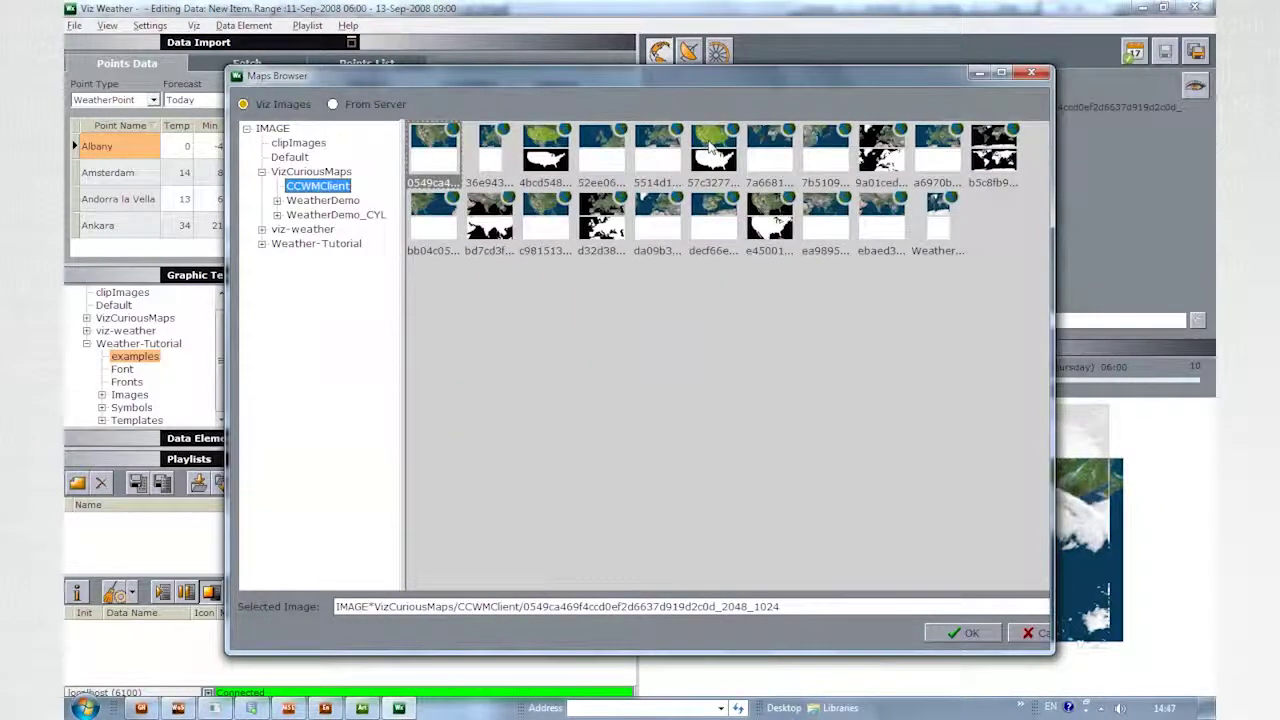
double_click(425, 210)
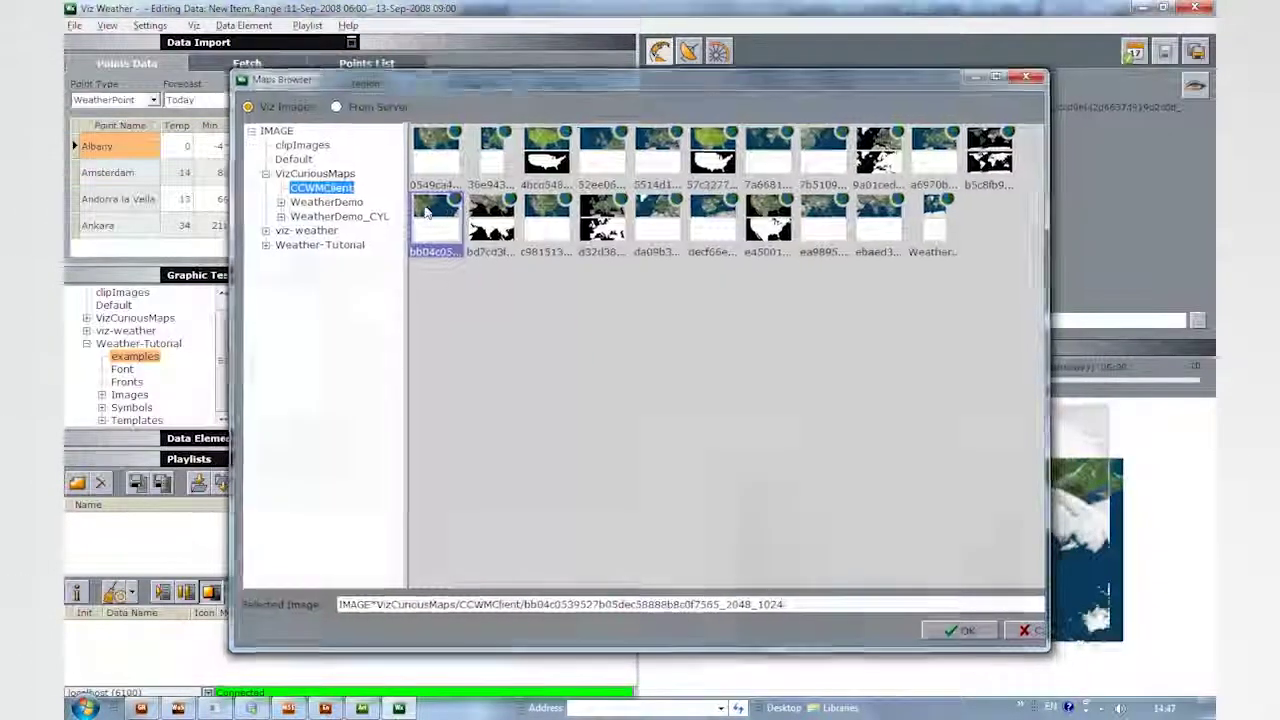